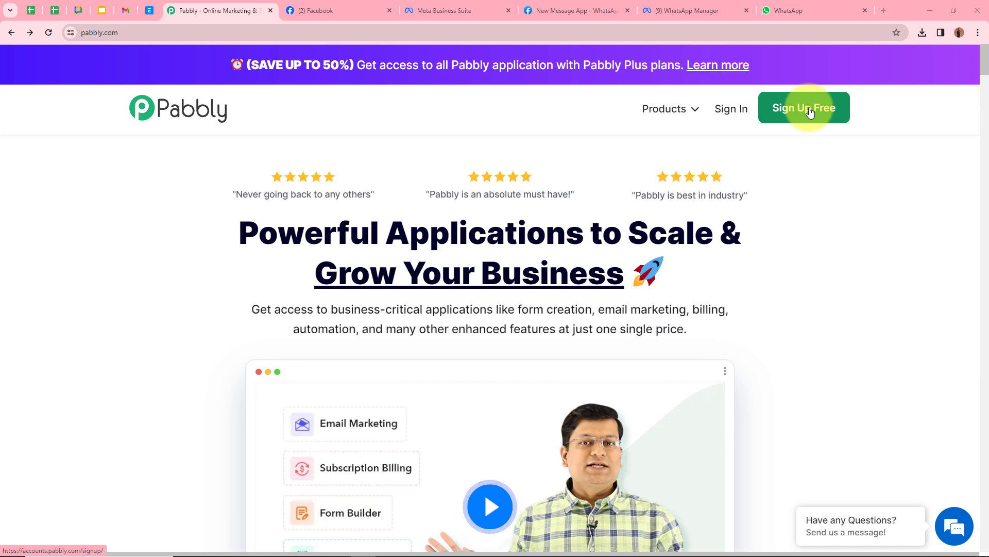
Sign in to Pabbly and launch Pabbly Connect from the All Apps page
left_click(726, 110)
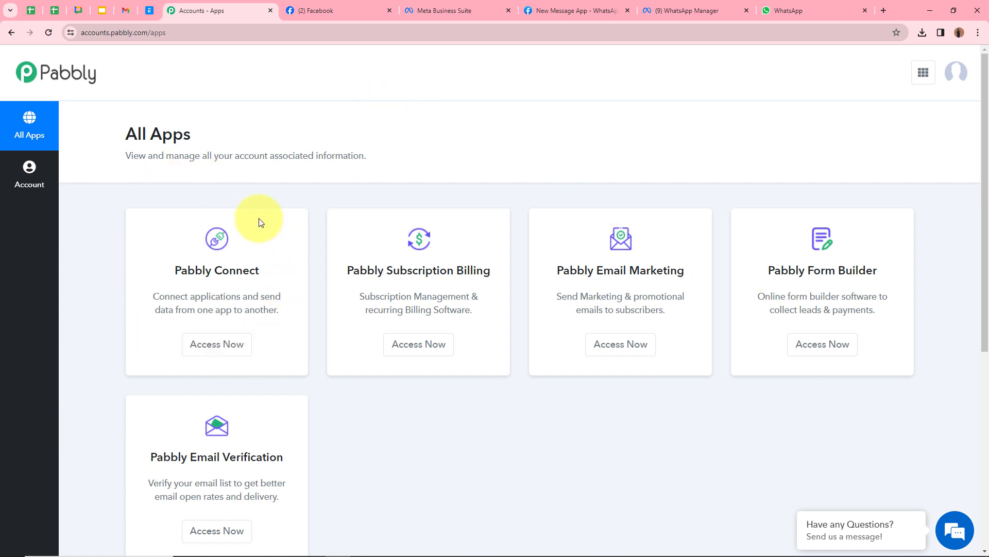
left_click(202, 355)
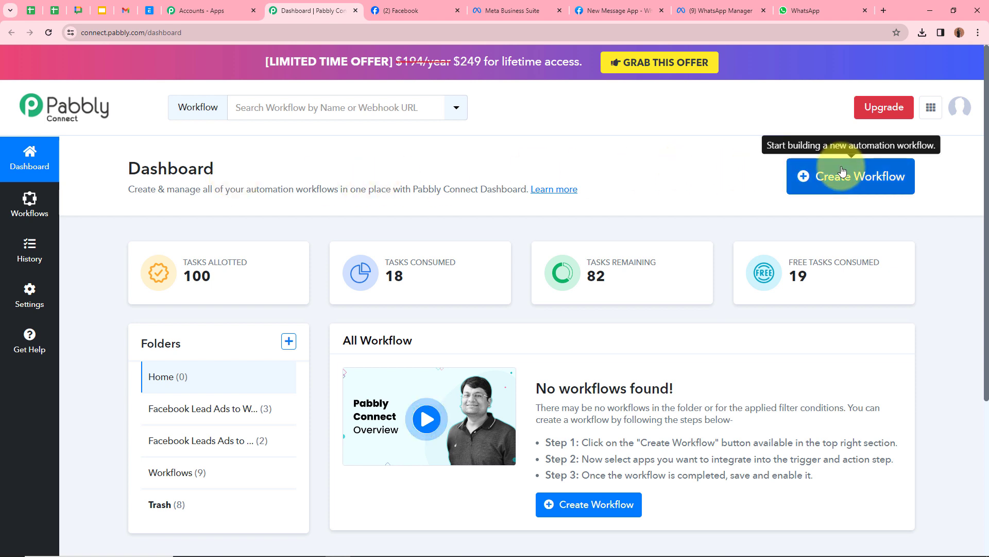
Paste 'Ease DropShipping- Facebook Lead Ads to WhatsApp' as the new workflow's name, file it under Facebook Lead Ads to WhatsApp, and create it
left_click(861, 185)
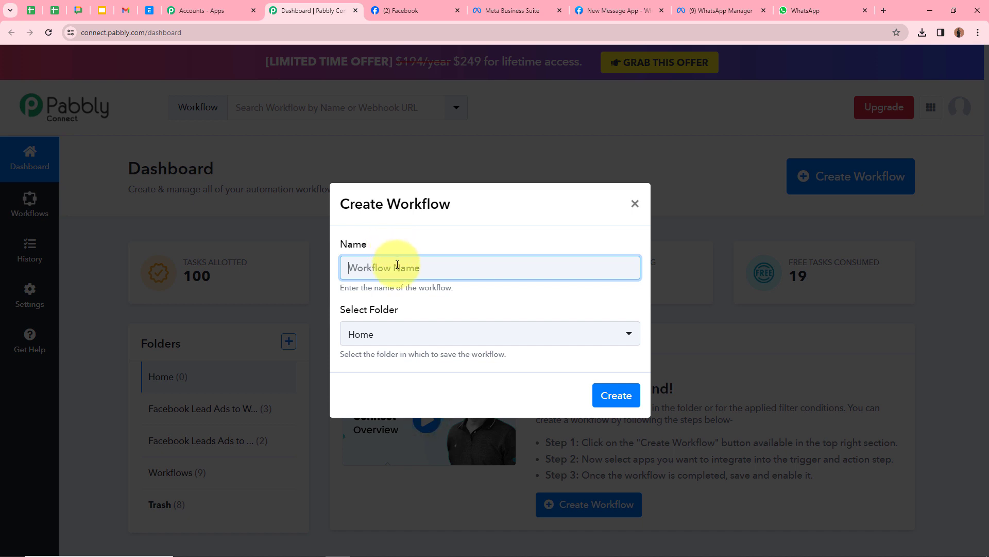
type("Ease DropShipping- Facebook Lead Ads to WhatsApp")
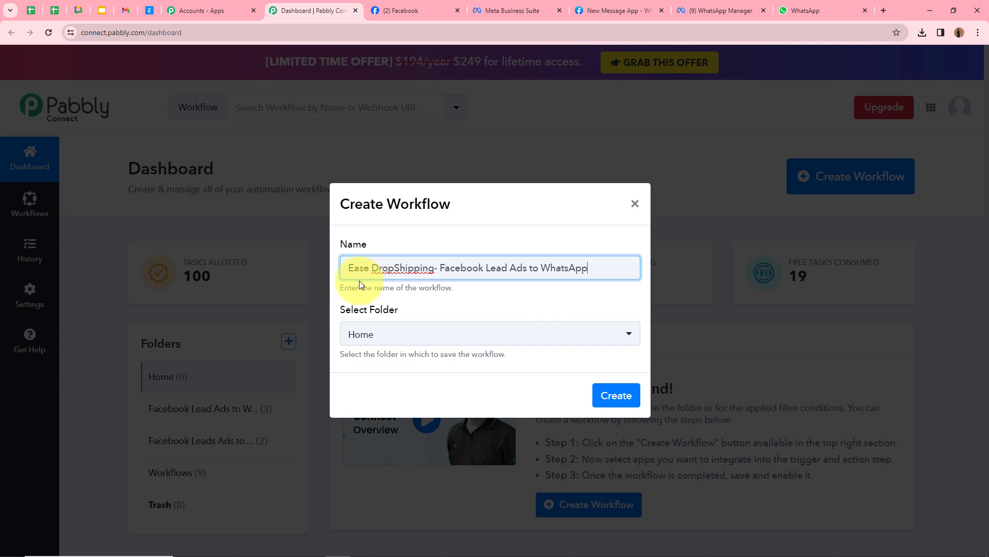
left_click(422, 347)
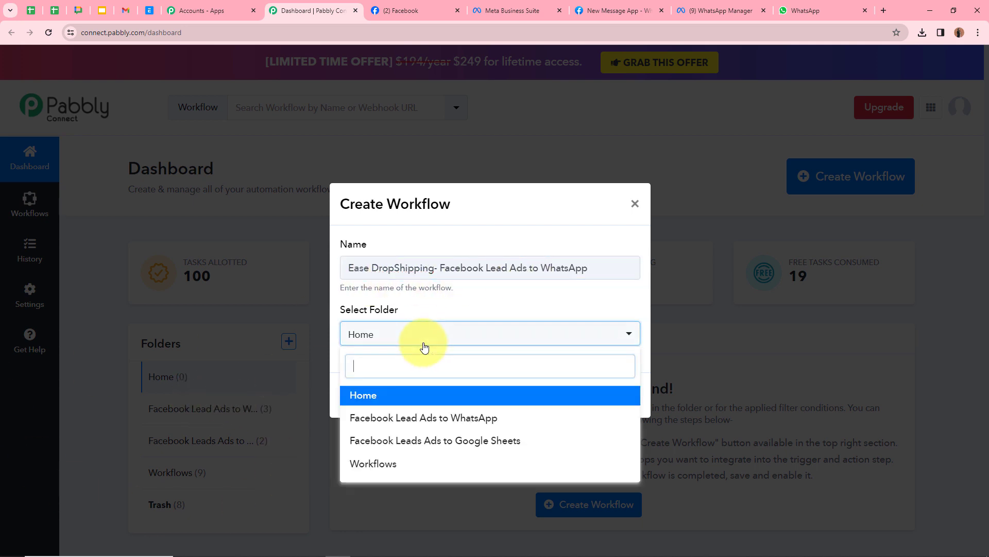
left_click(396, 418)
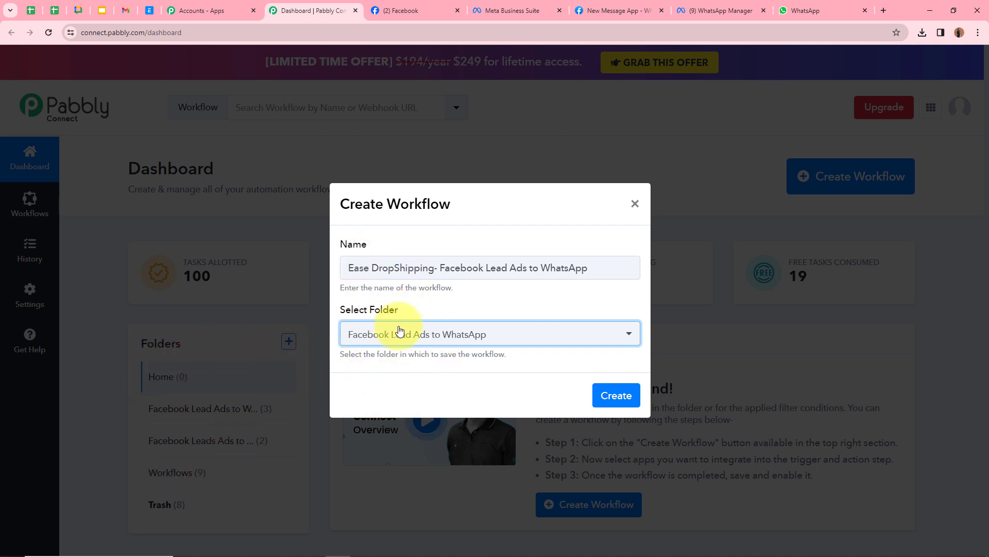
left_click(633, 400)
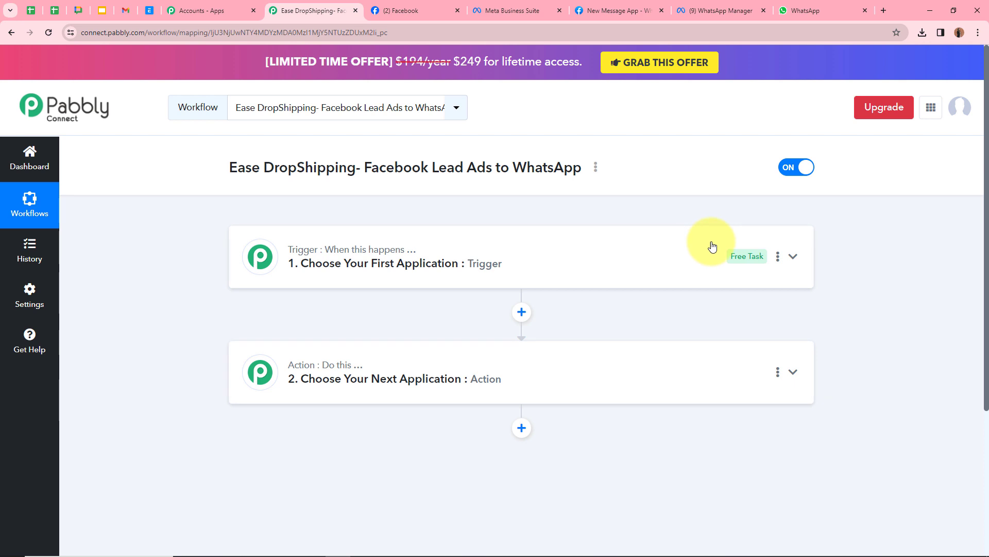
Set the trigger app to Facebook Lead Ads with the New Lead (Instant) event
left_click(794, 257)
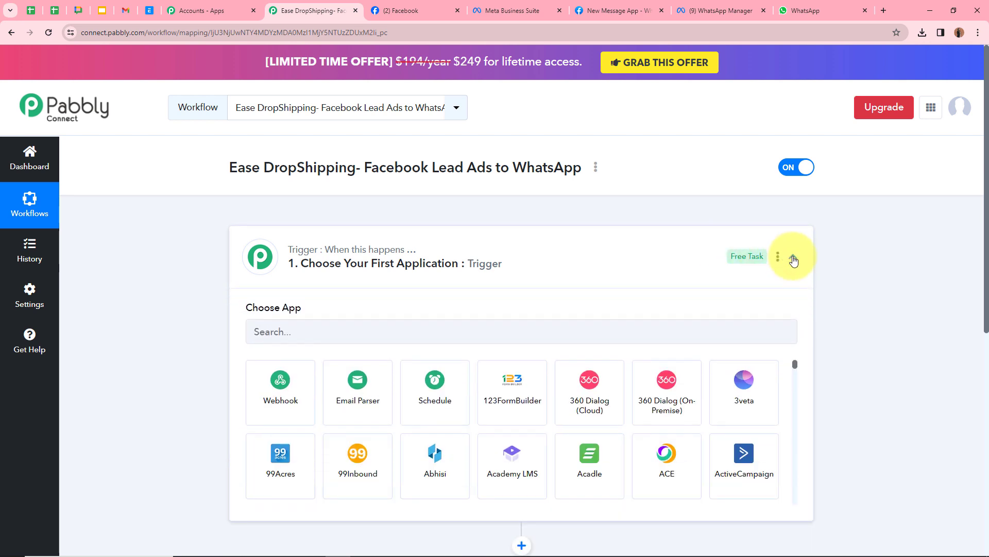
left_click(374, 333)
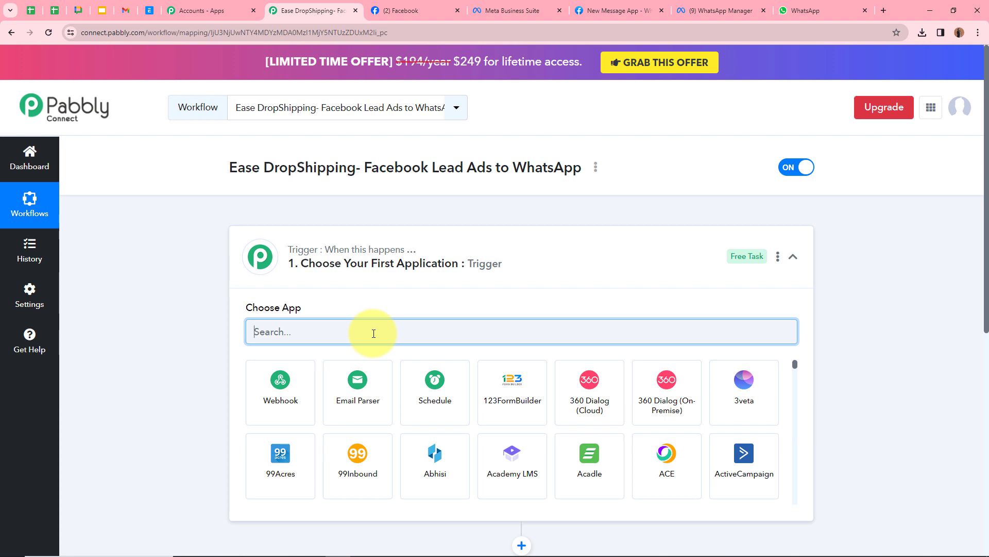
type("Face")
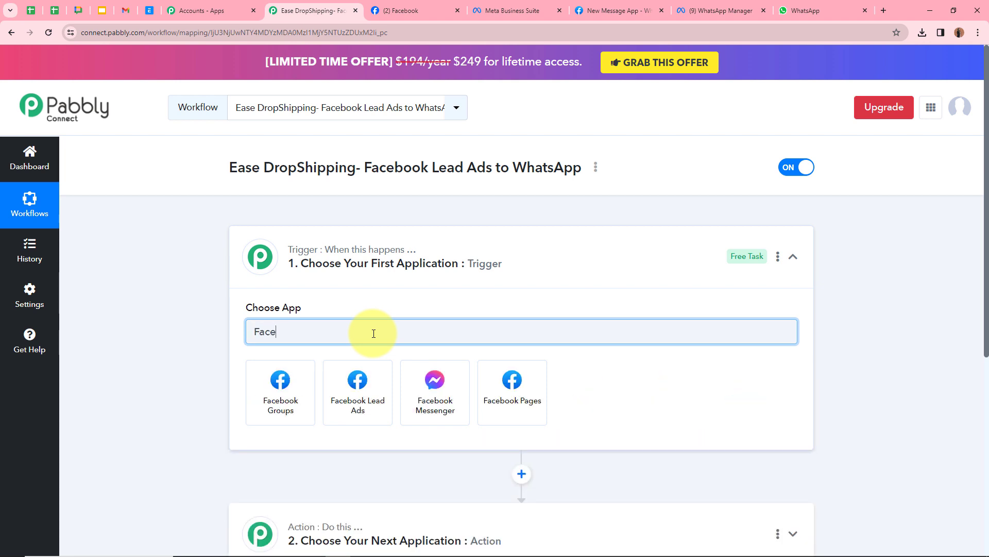
left_click(364, 415)
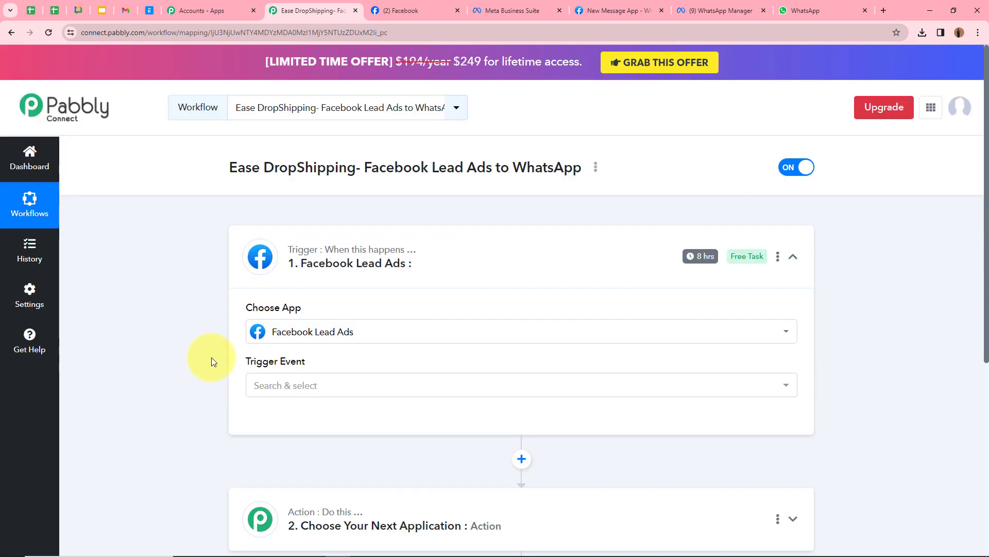
left_click(314, 388)
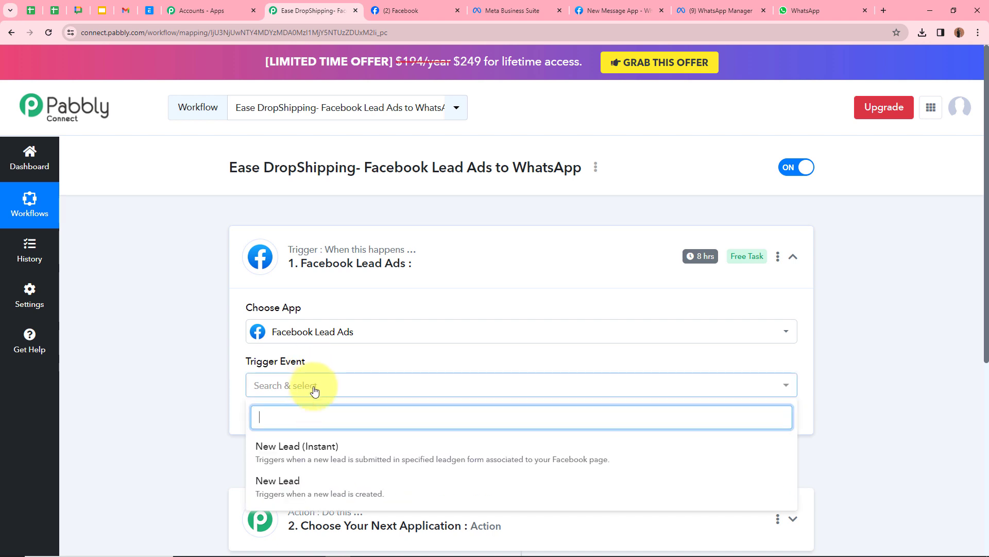
left_click(309, 457)
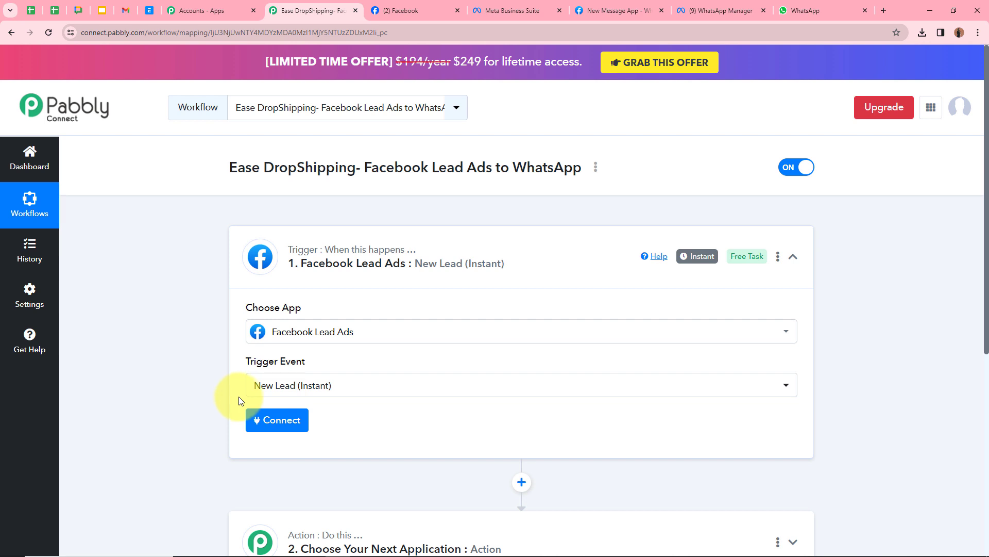
Add and authorize a new Facebook Lead Ads account connection
left_click(280, 419)
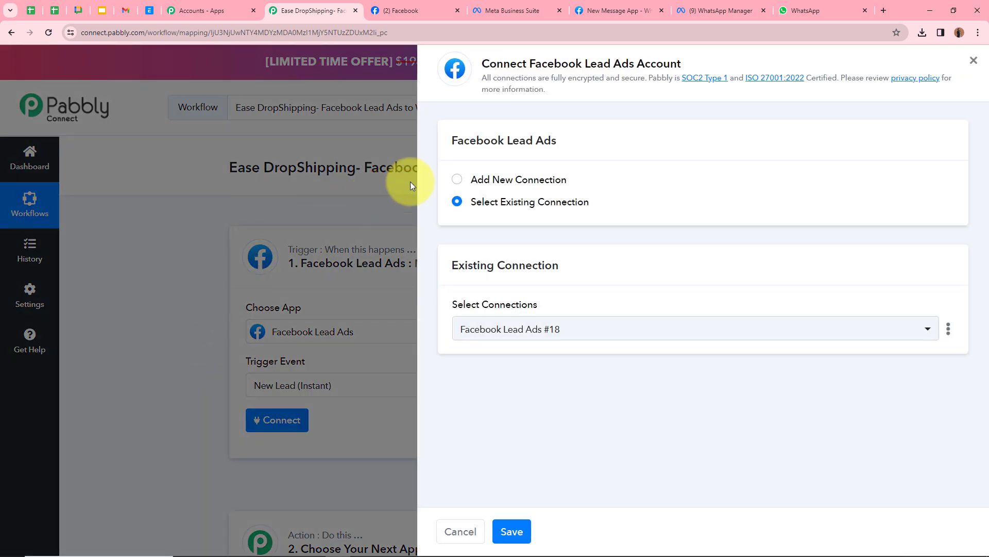
left_click(458, 180)
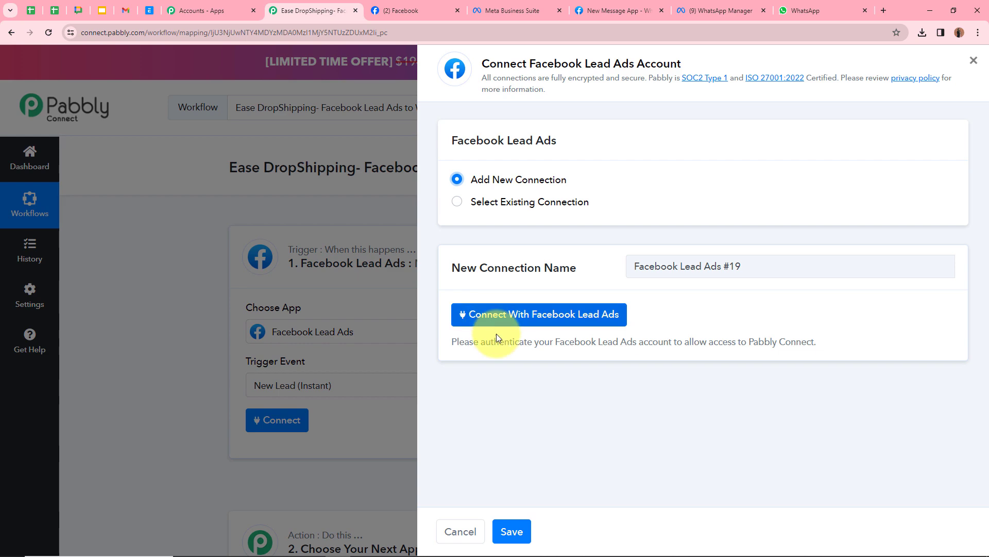
left_click(543, 316)
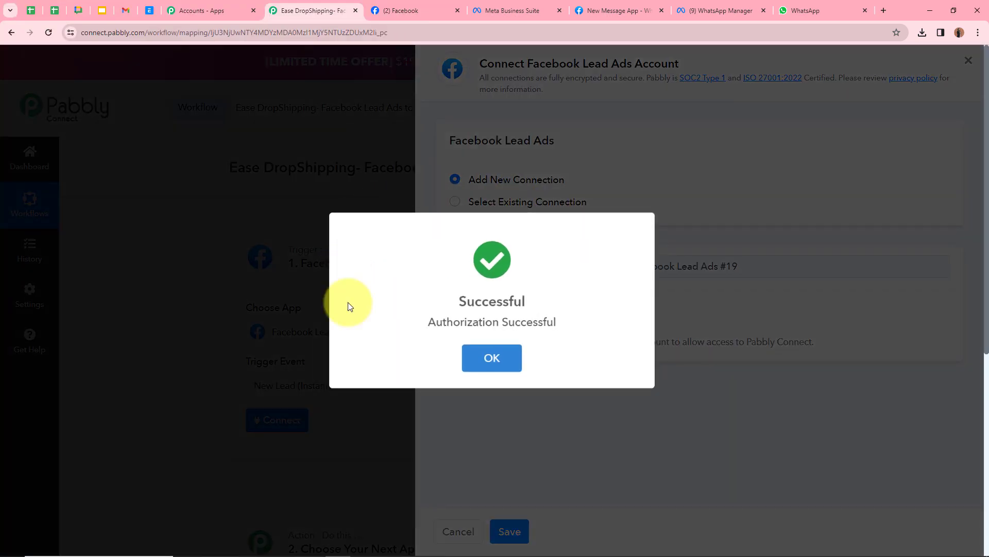
left_click(415, 188)
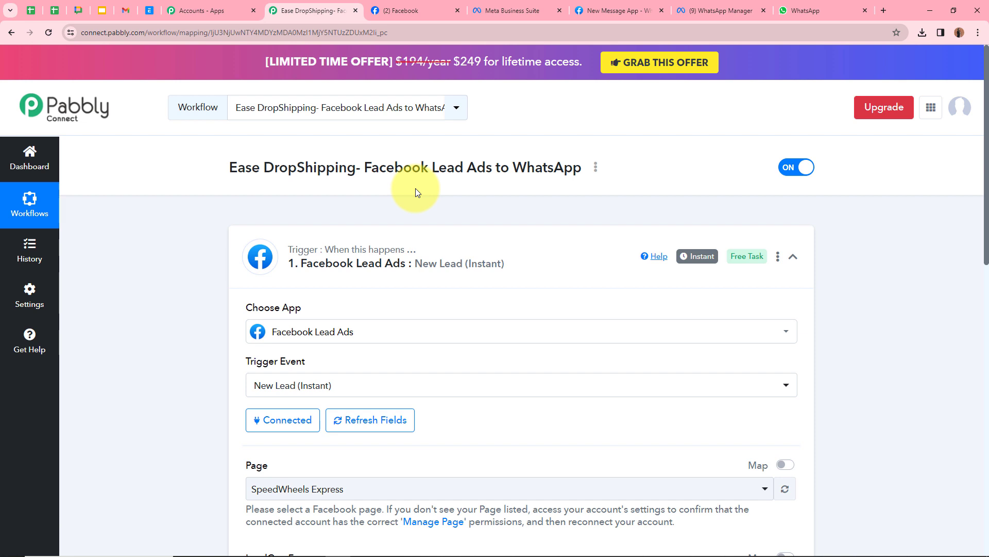
Select Ease DropShipping as the trigger's Facebook page
scroll(205, 215, "down", 3)
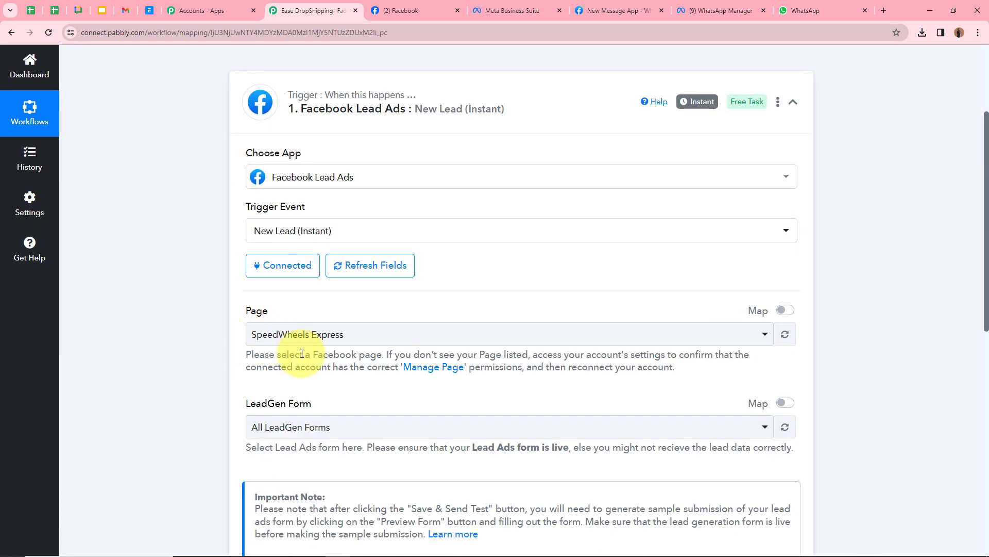
left_click(428, 15)
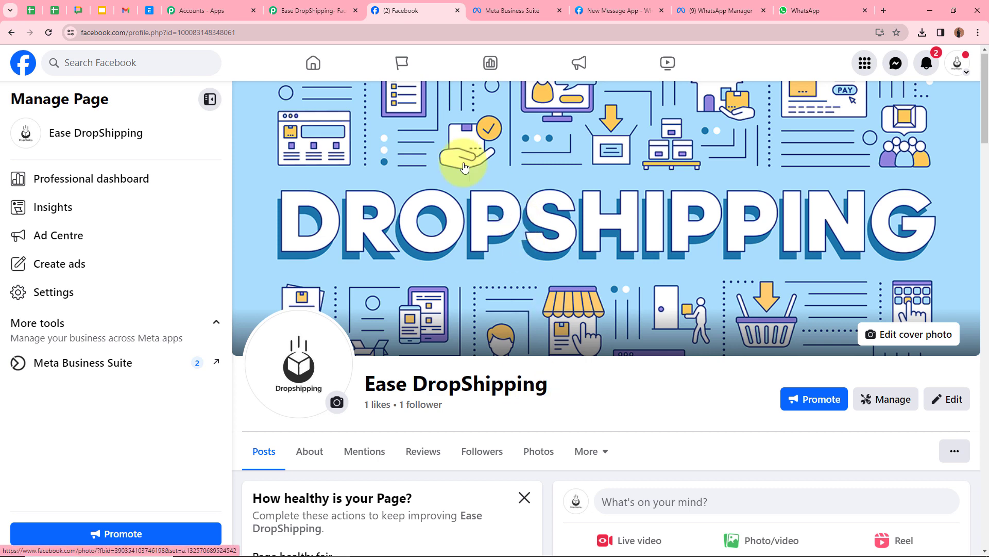
left_click(288, 10)
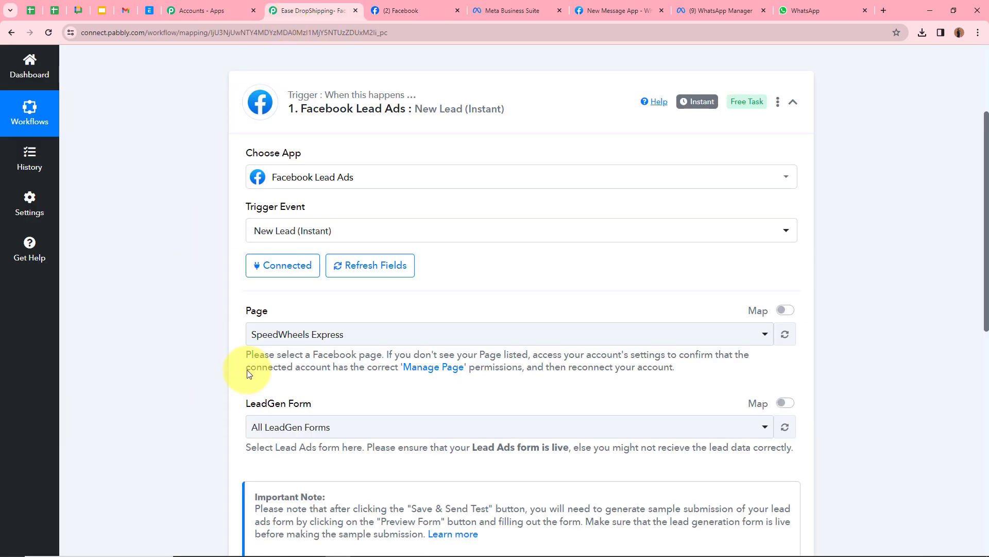
left_click(319, 340)
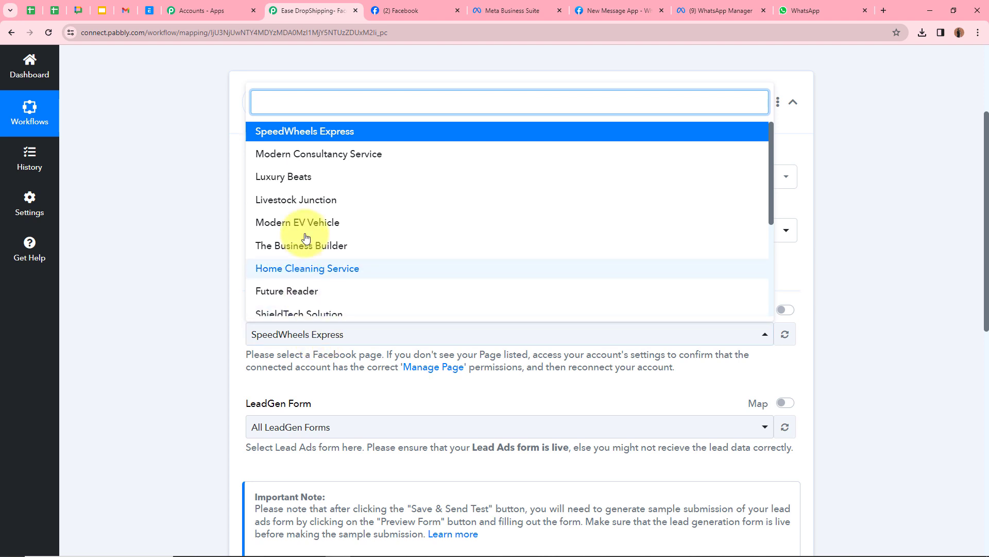
type("Ease")
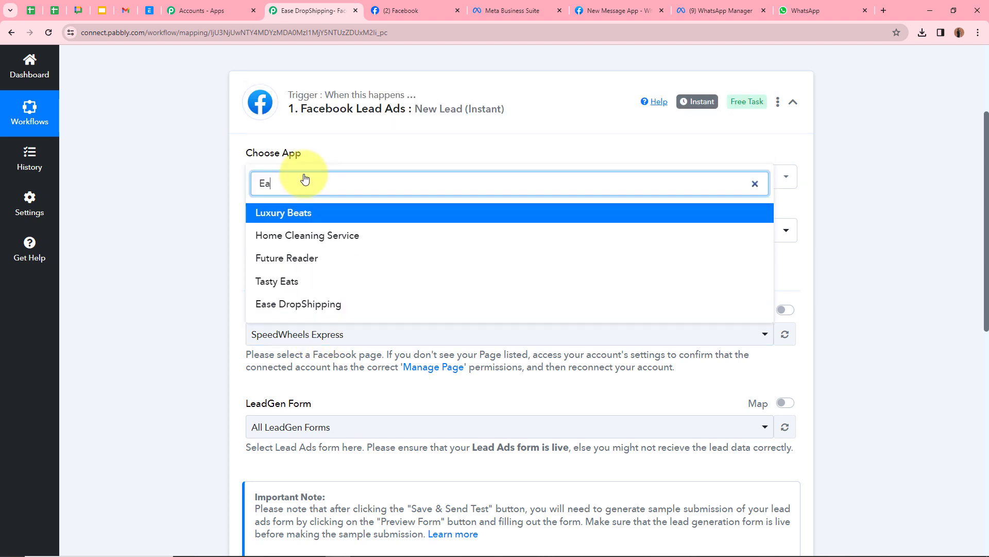
left_click(316, 303)
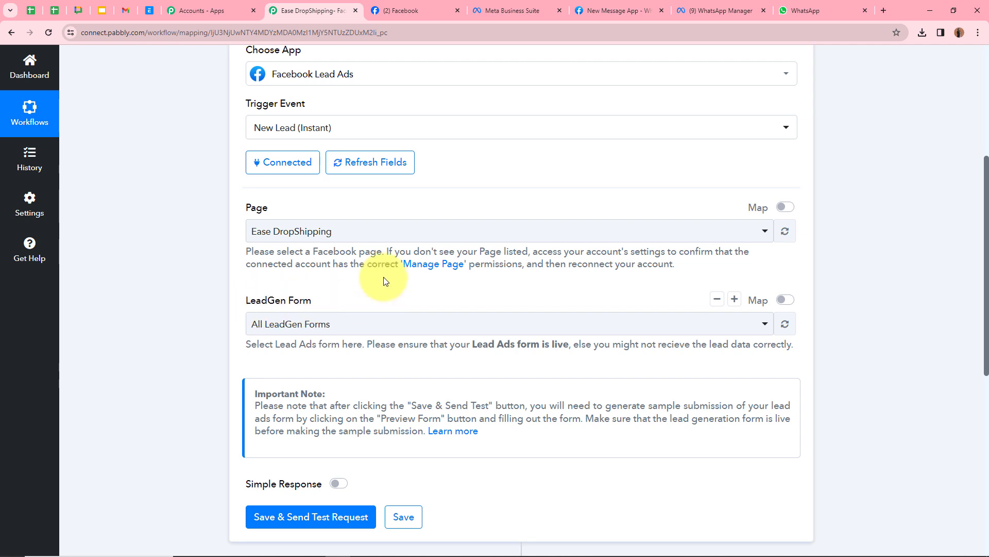
Choose the DropShipping lead form and save the trigger to await a test lead
left_click(534, 9)
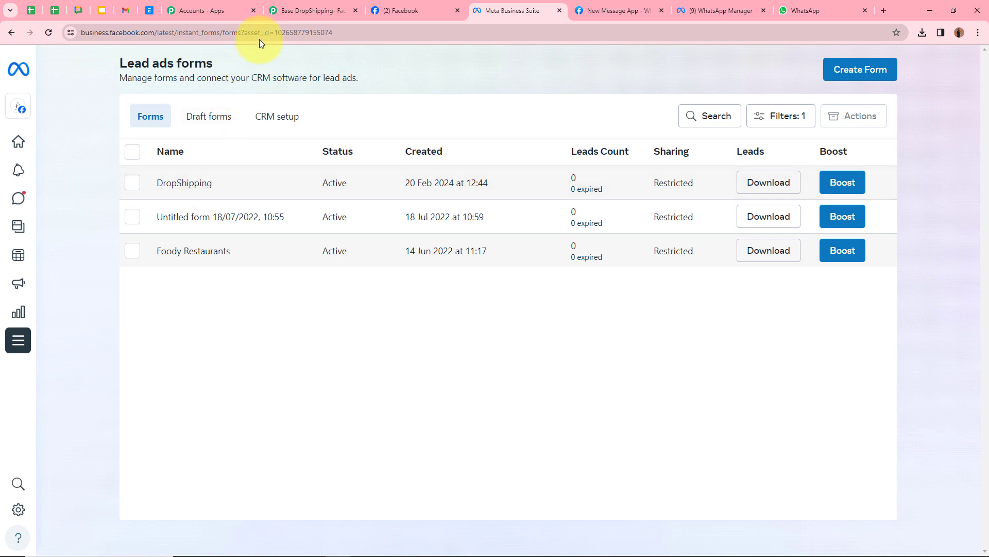
left_click(291, 11)
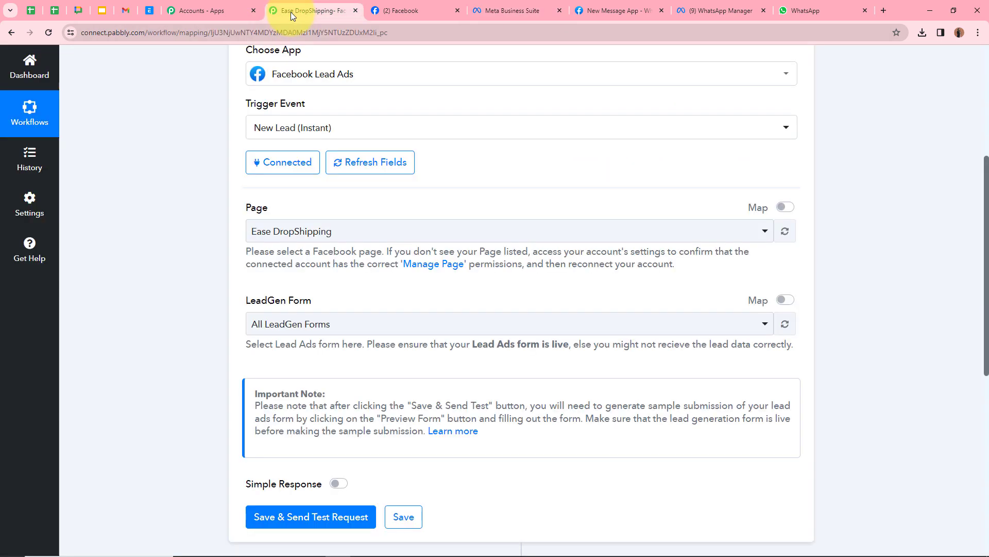
left_click(330, 326)
left_click(324, 408)
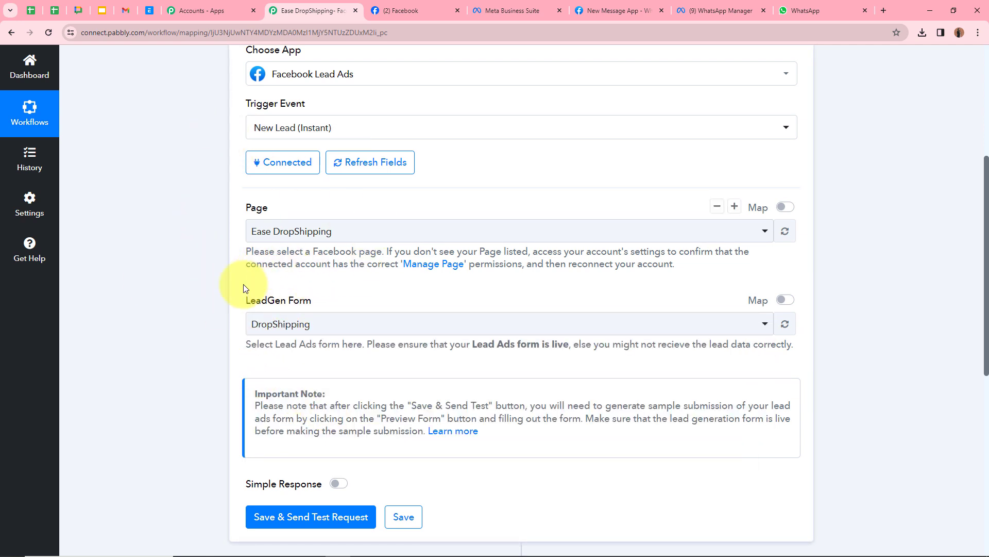
scroll(217, 315, "down", 3)
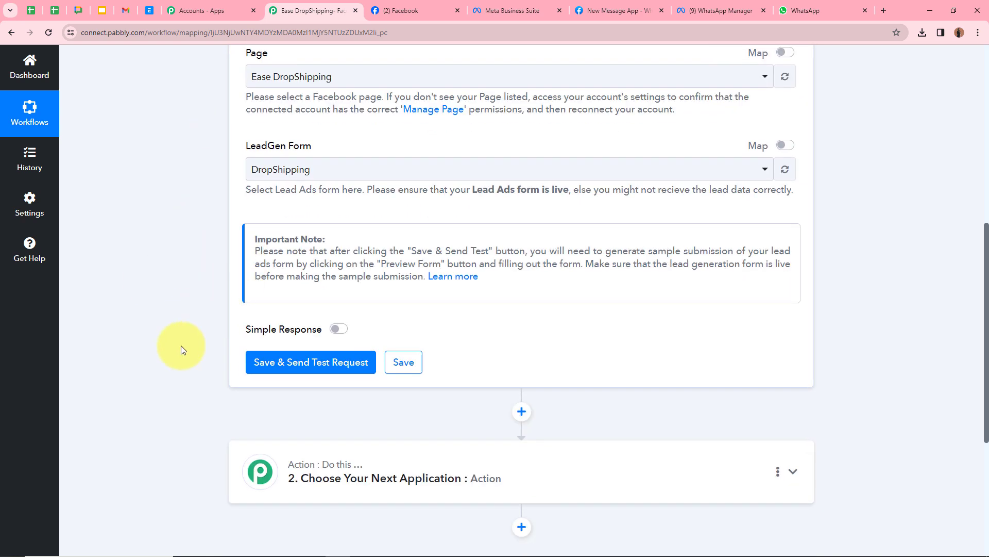
left_click(325, 367)
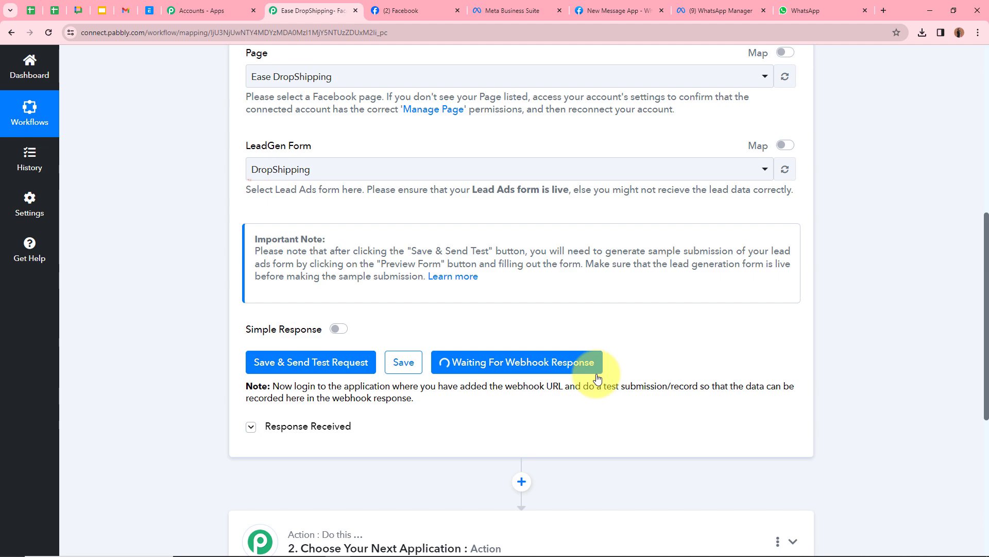
scroll(707, 365, "up", 5)
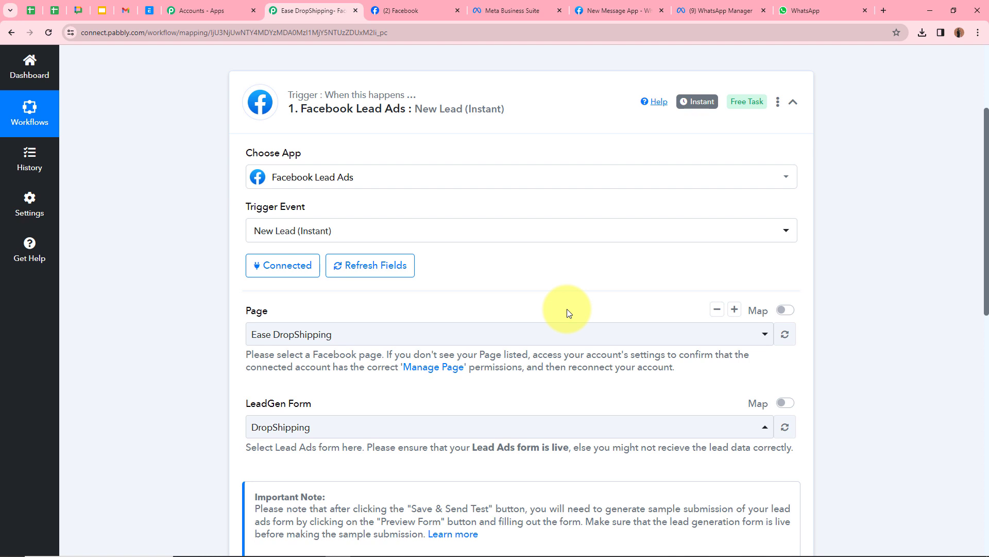
In a new tab, search 'Meta' and go to Meta for Developers' Tools to reach the Lead Ads Testing Tool
left_click(884, 11)
type("Meta")
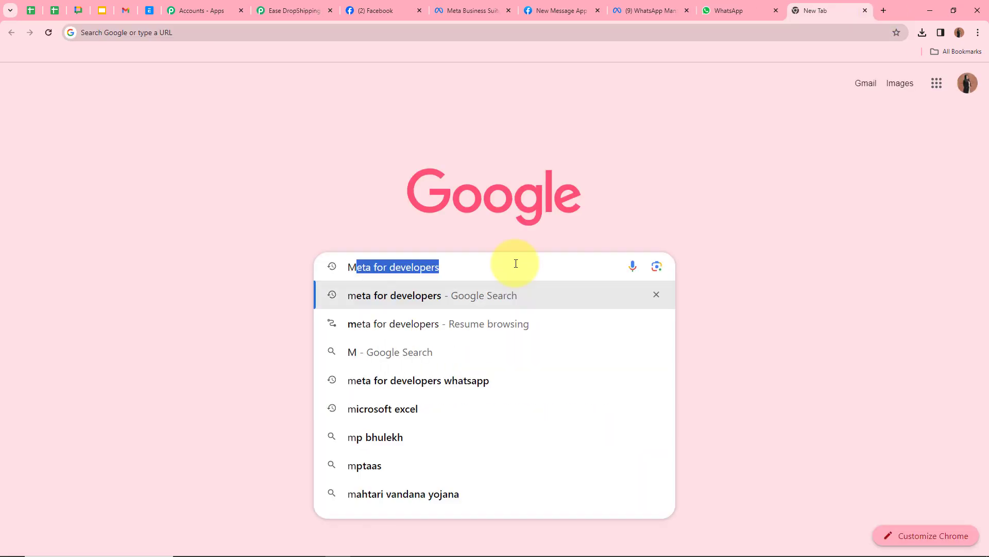
left_click(416, 299)
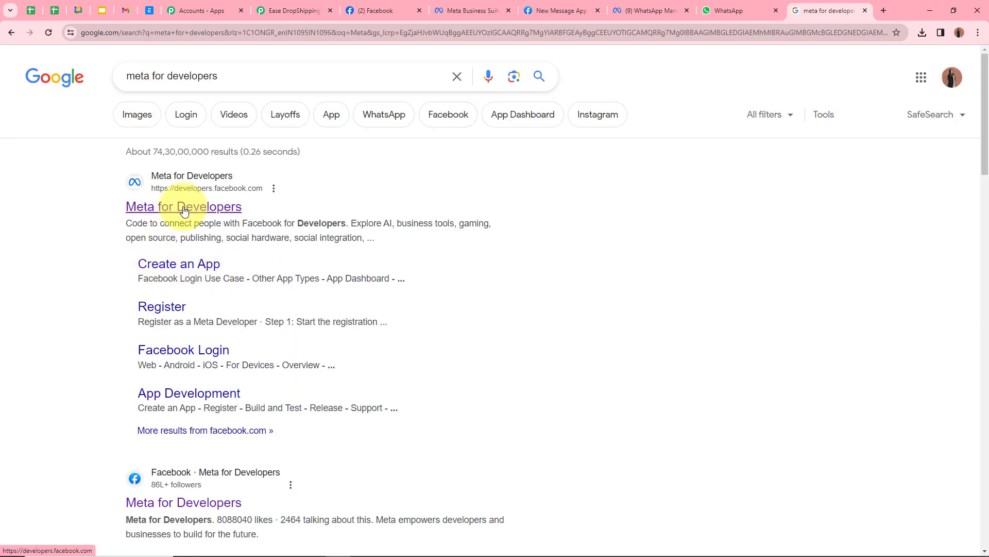
left_click(184, 206)
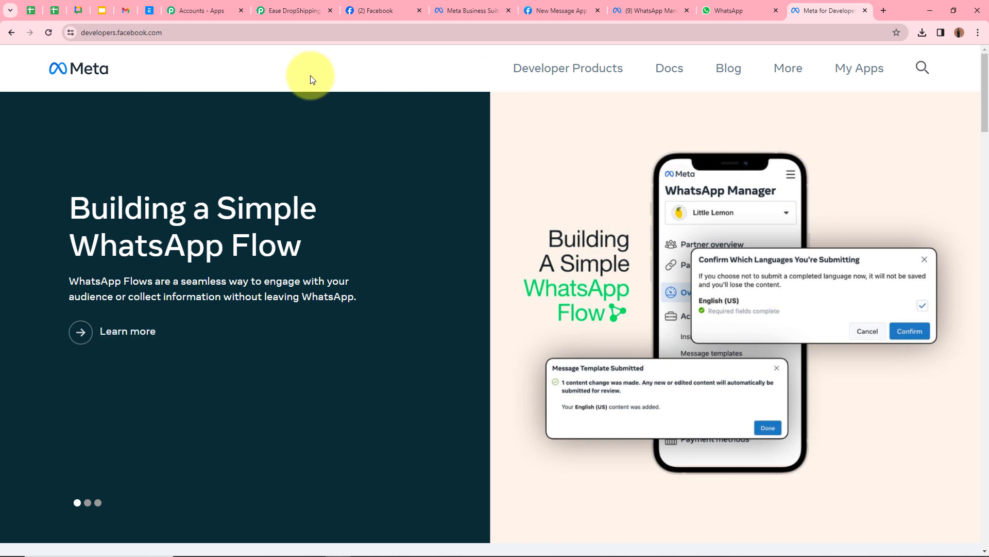
left_click(788, 71)
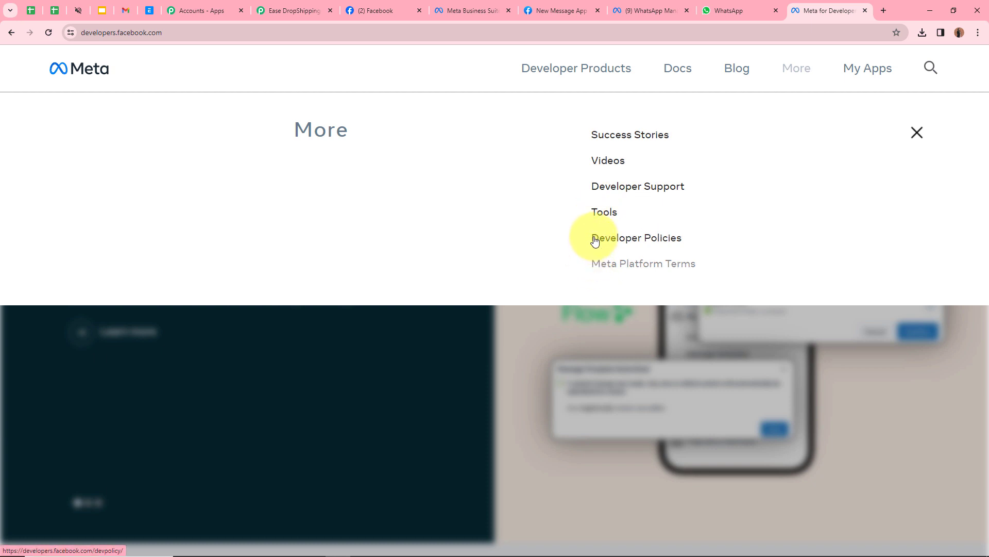
left_click(605, 217)
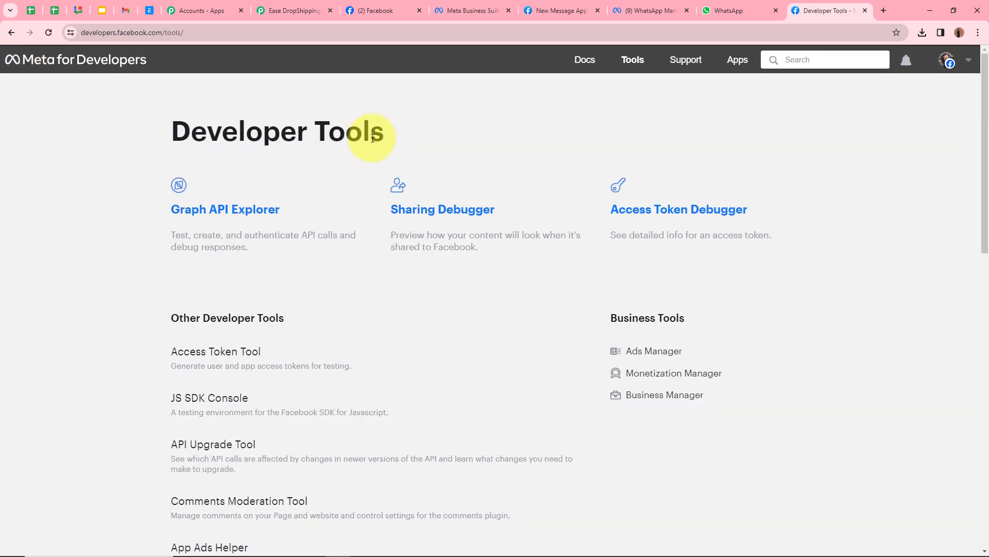
scroll(371, 137, "down", 4)
scroll(309, 237, "down", 1)
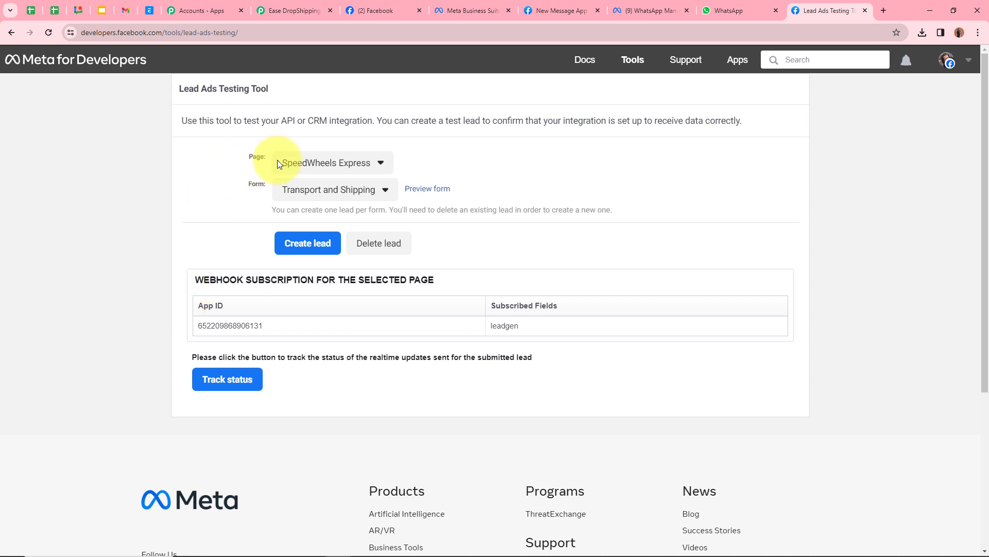
Pick page Ease DropShipping and form DropShipping, then preview the form
left_click(360, 165)
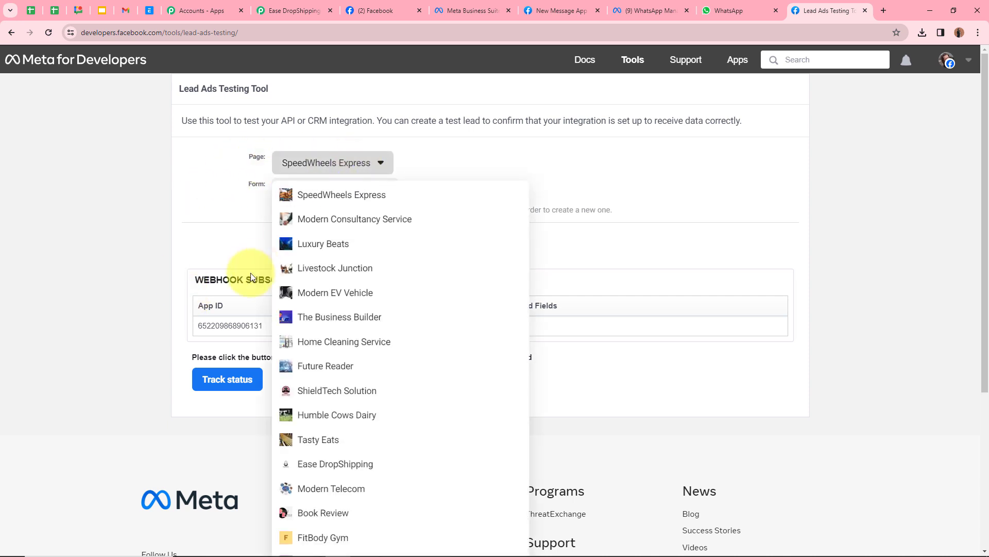
scroll(303, 340, "down", 2)
left_click(302, 354)
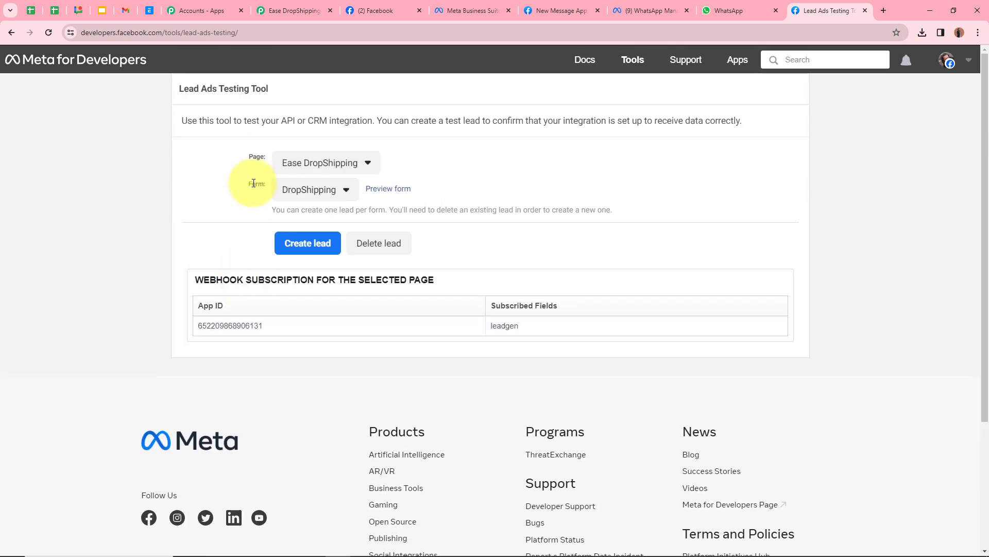
left_click(287, 189)
left_click(307, 211)
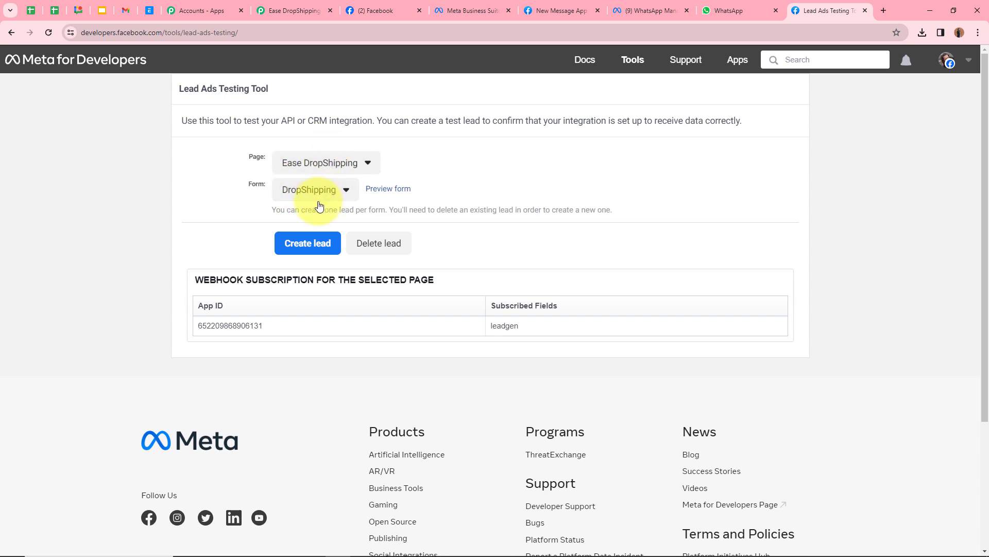
left_click(385, 190)
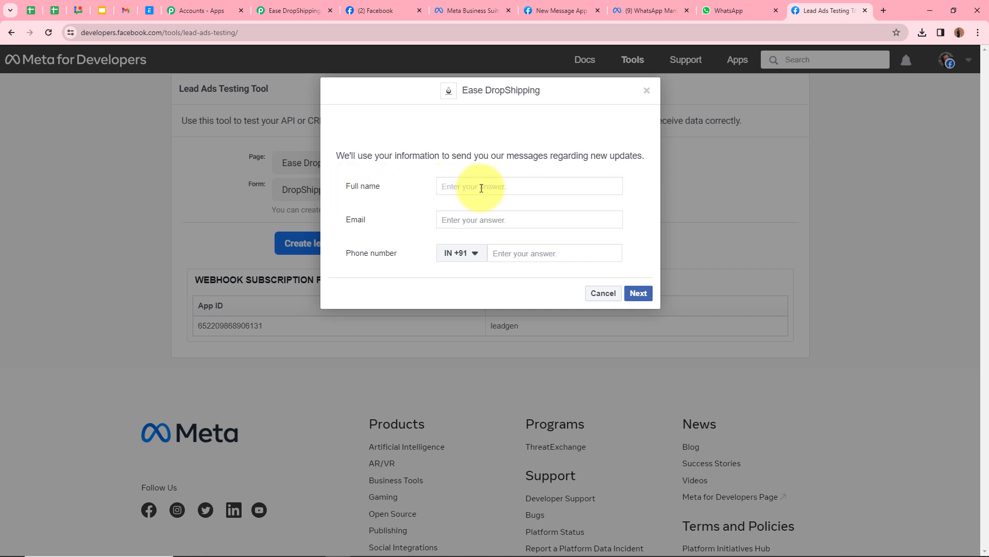
Submit a test lead named 'Dummy User' with an e-mail and phone number, then return to Pabbly
type("Dummy User")
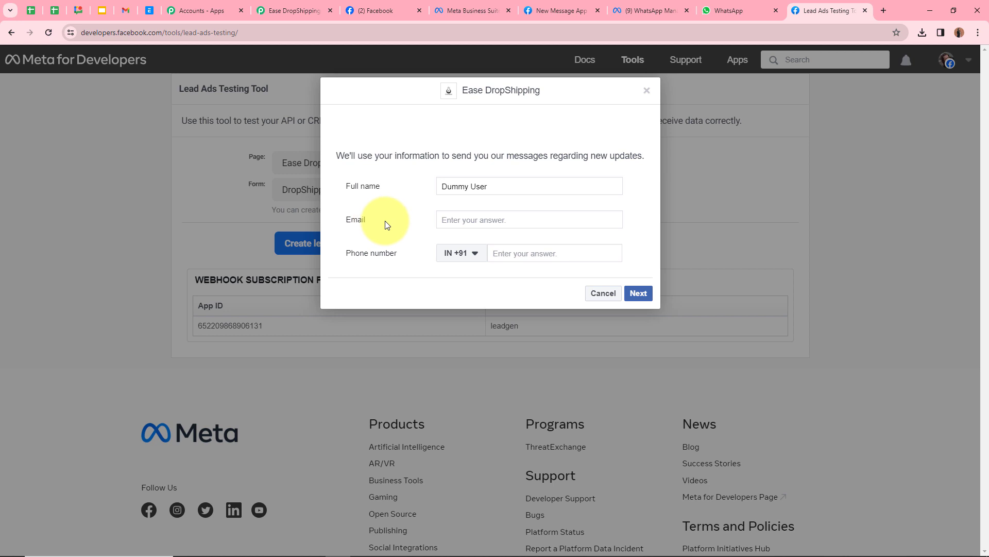
left_click(475, 222)
key("ctrl+v")
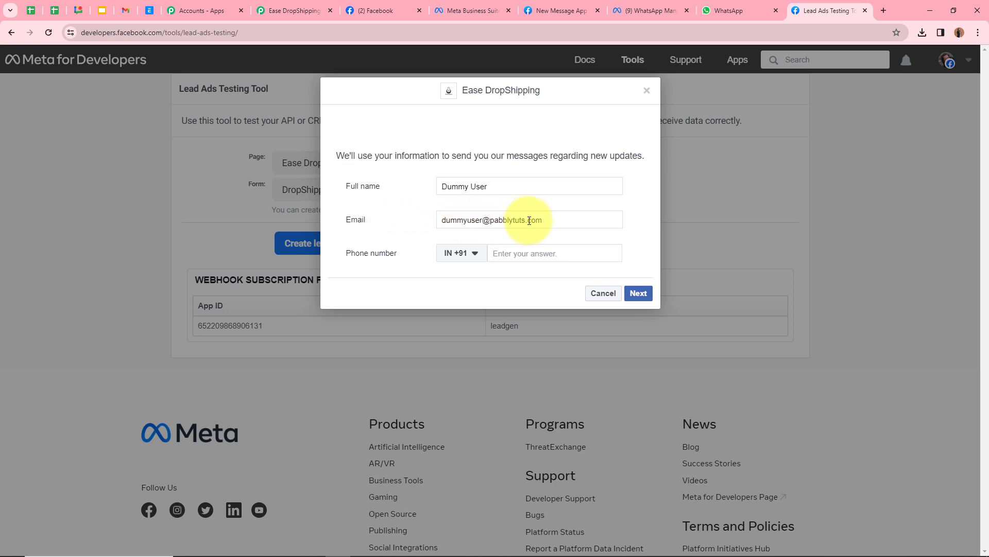
left_click(553, 250)
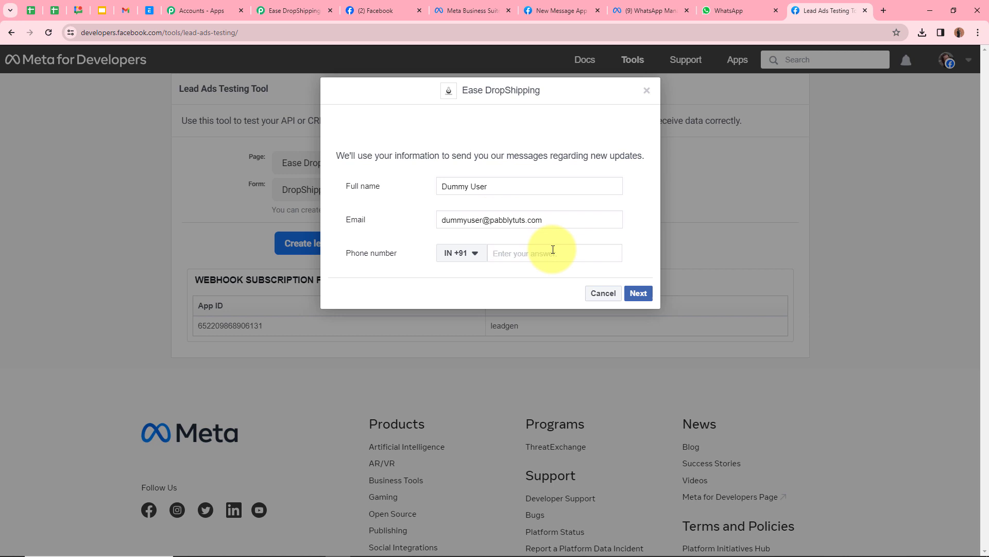
type("95959 59595")
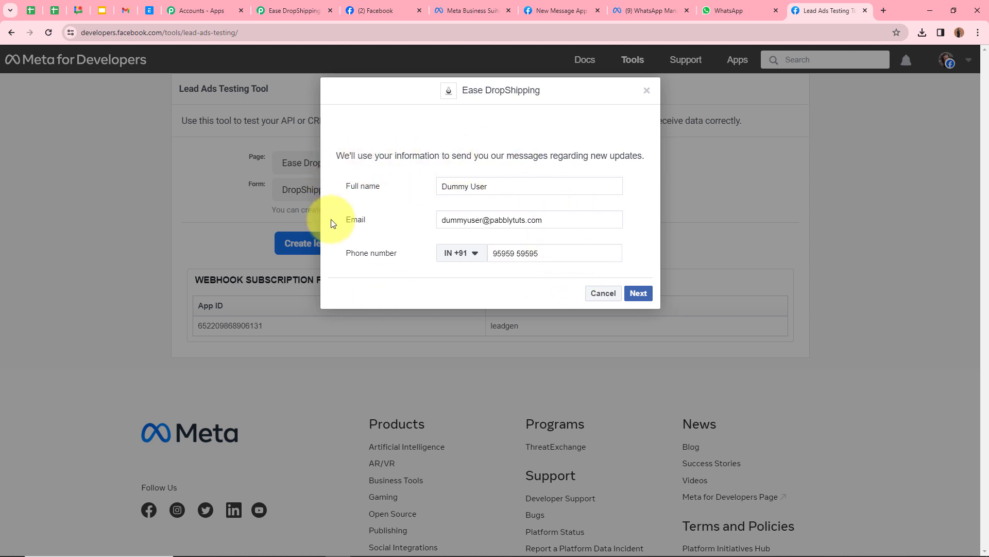
left_click(640, 293)
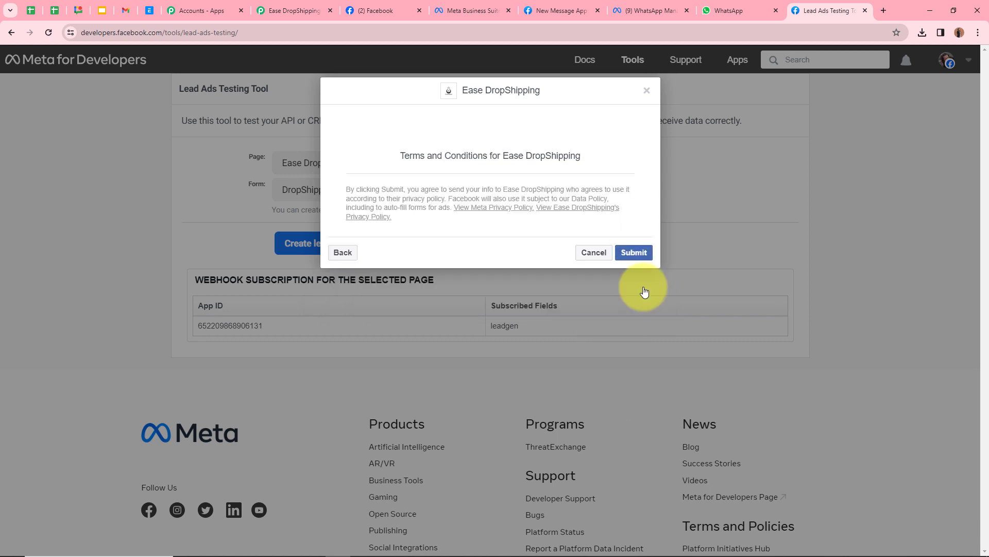
left_click(635, 258)
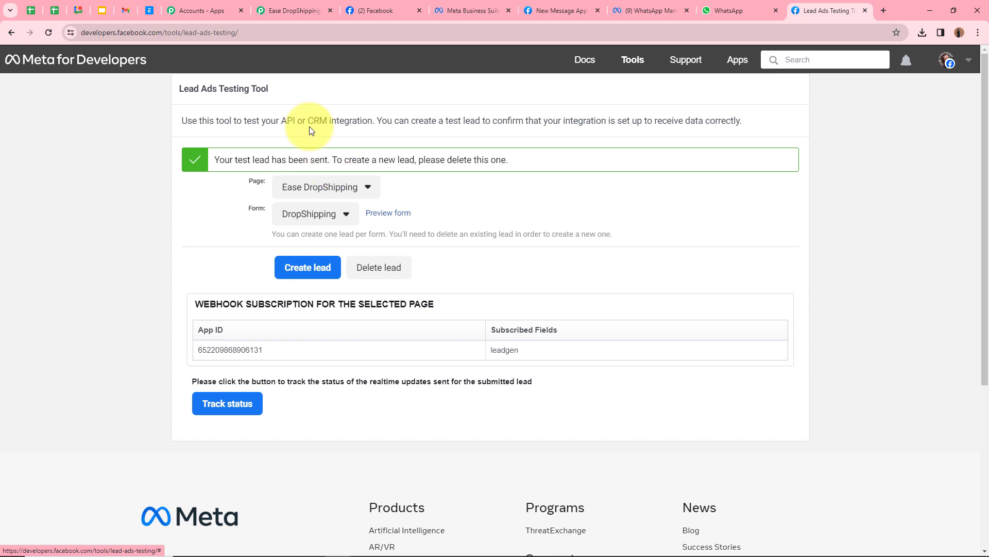
left_click(301, 3)
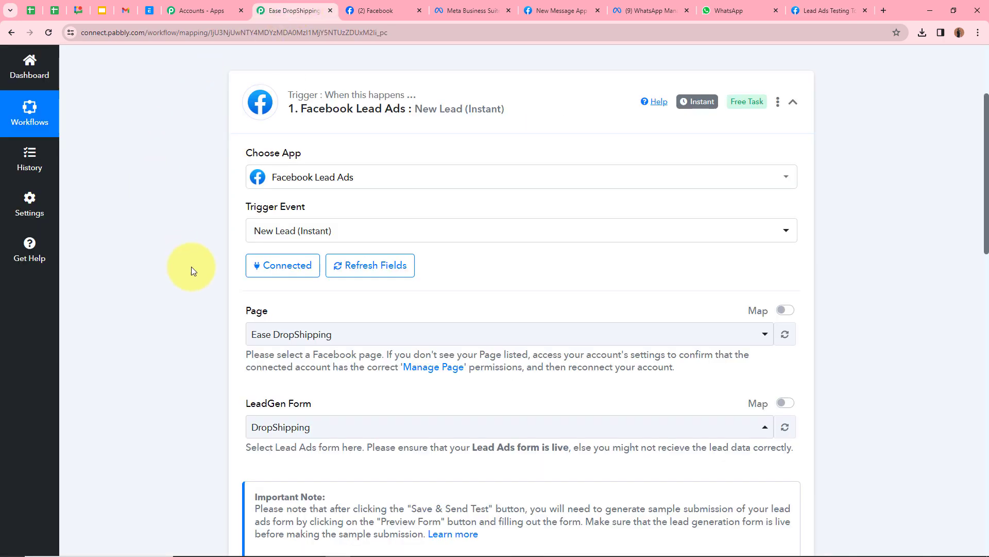
Review the captured lead's full name, e-mail and phone under Response Received, then collapse the trigger
scroll(490, 320, "down", 8)
scroll(491, 319, "down", 3)
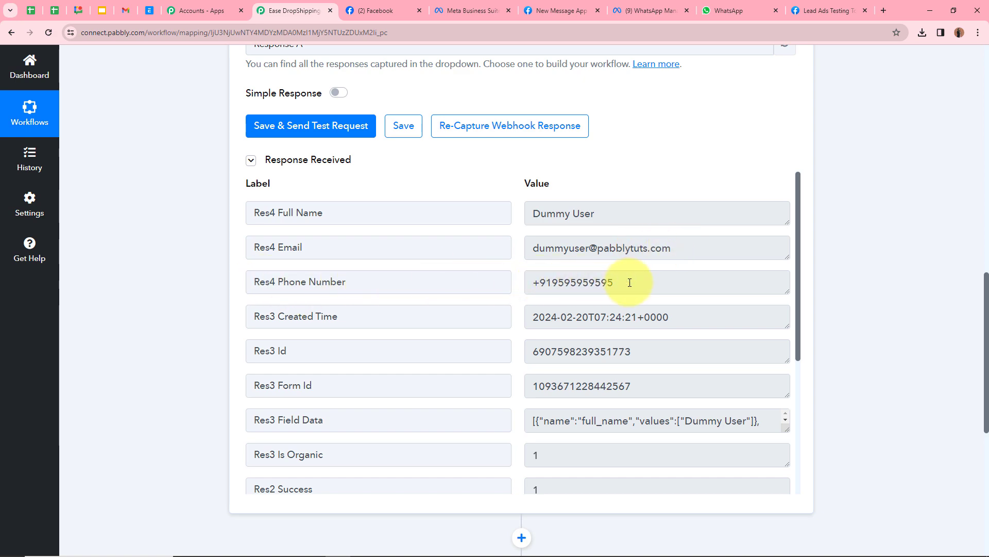
scroll(570, 280, "up", 10)
scroll(670, 268, "up", 3)
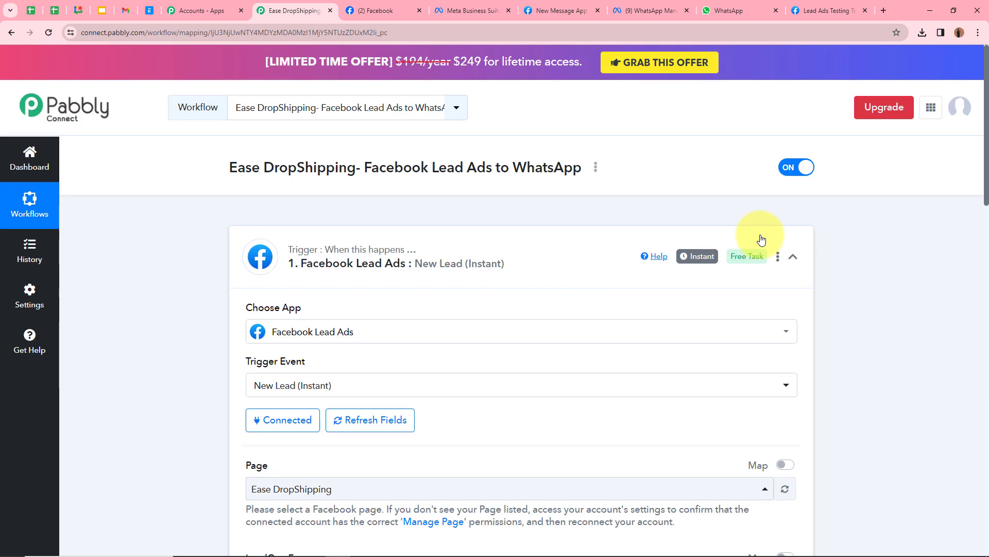
left_click(793, 256)
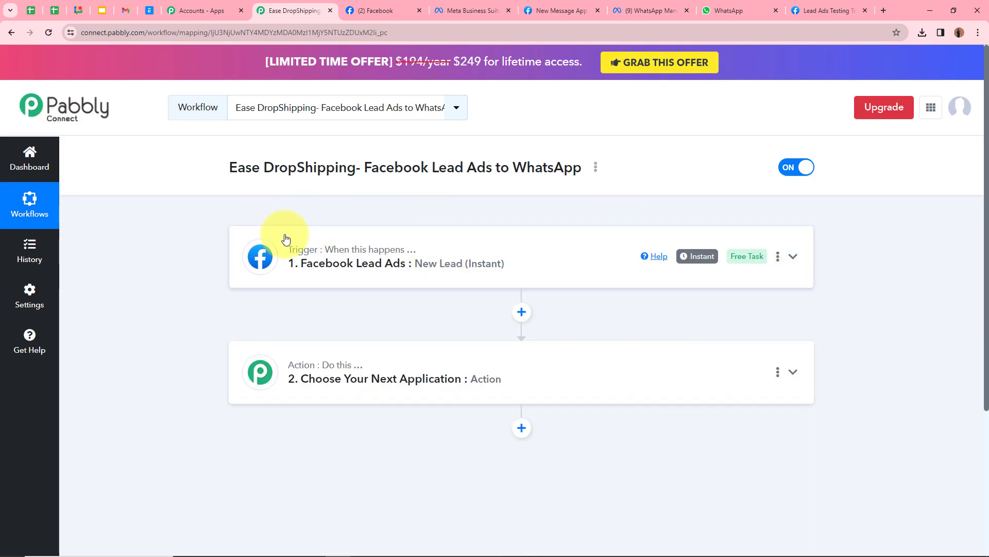
mouse_move(294, 247)
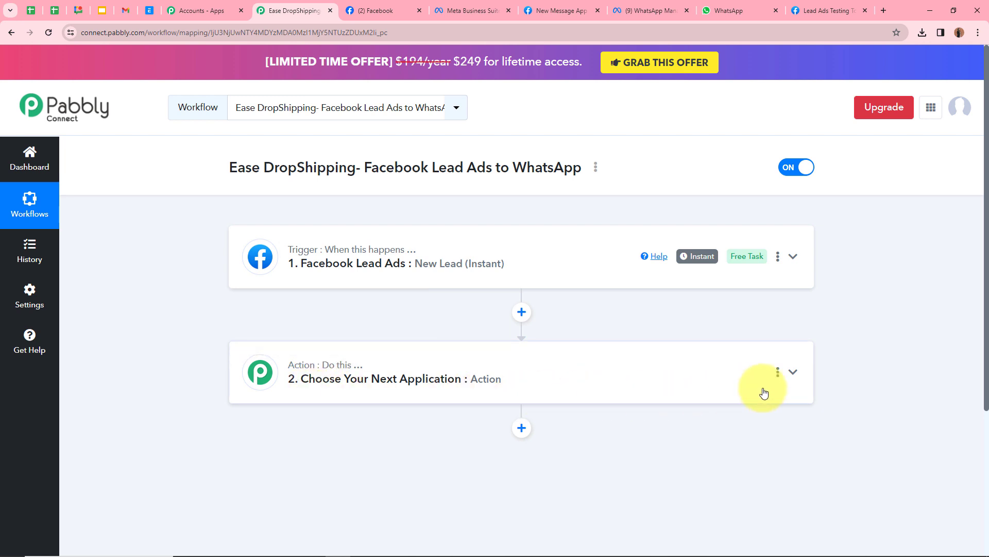
Set the second step to WhatsApp Cloud API with the Send Template Message action event
left_click(793, 371)
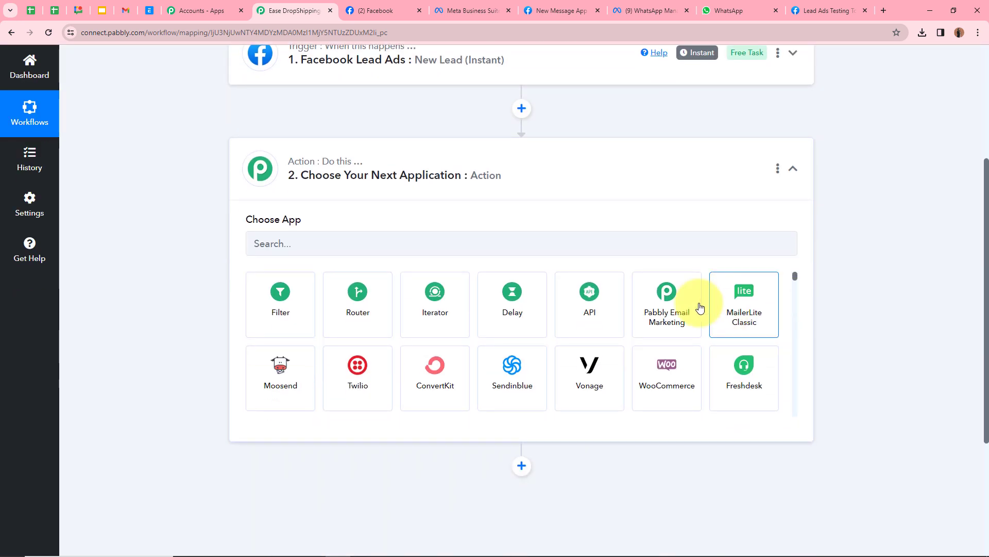
left_click(269, 244)
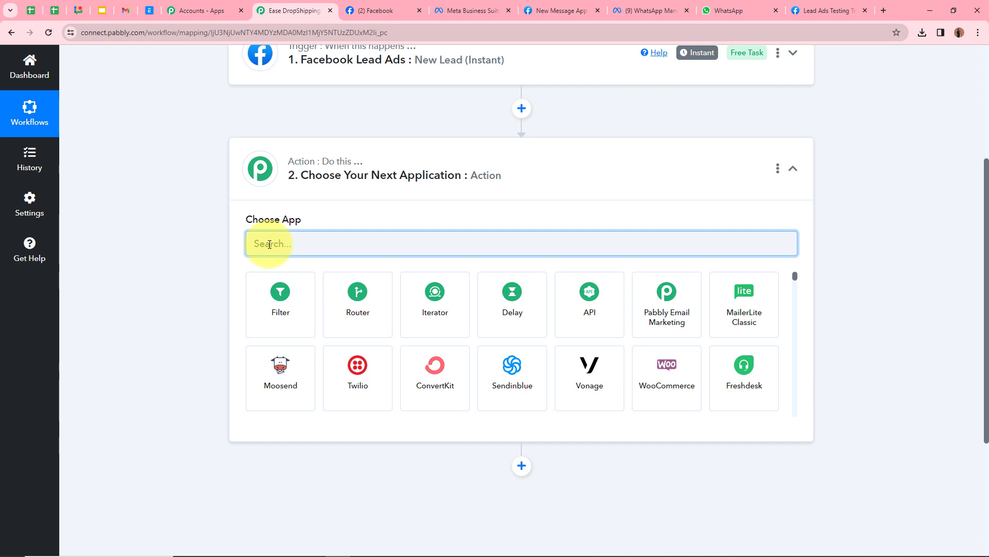
type("What")
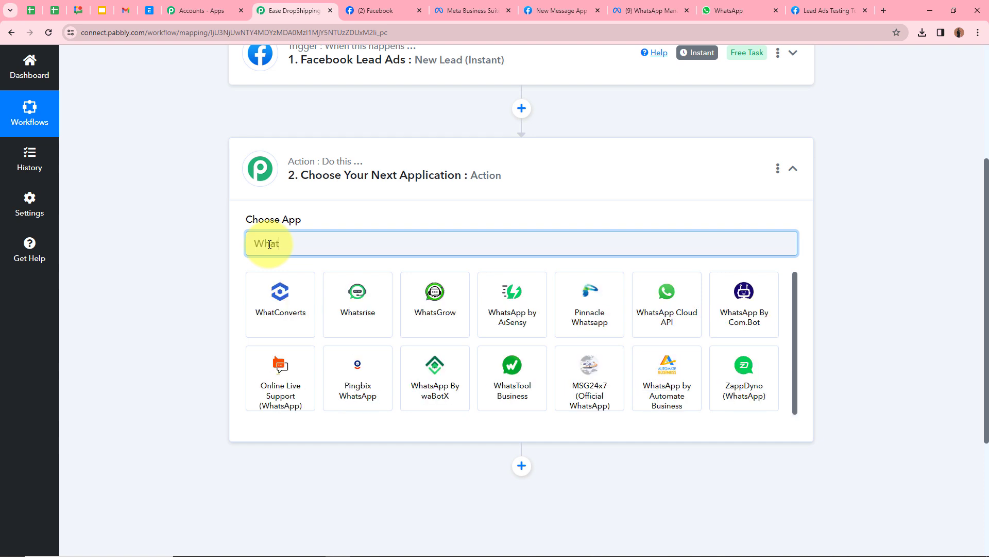
left_click(654, 308)
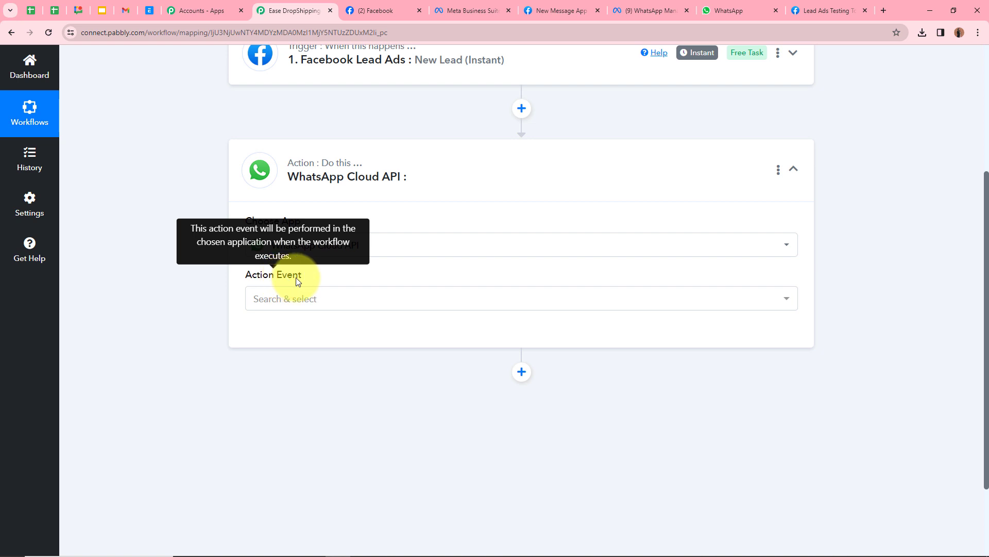
left_click(363, 300)
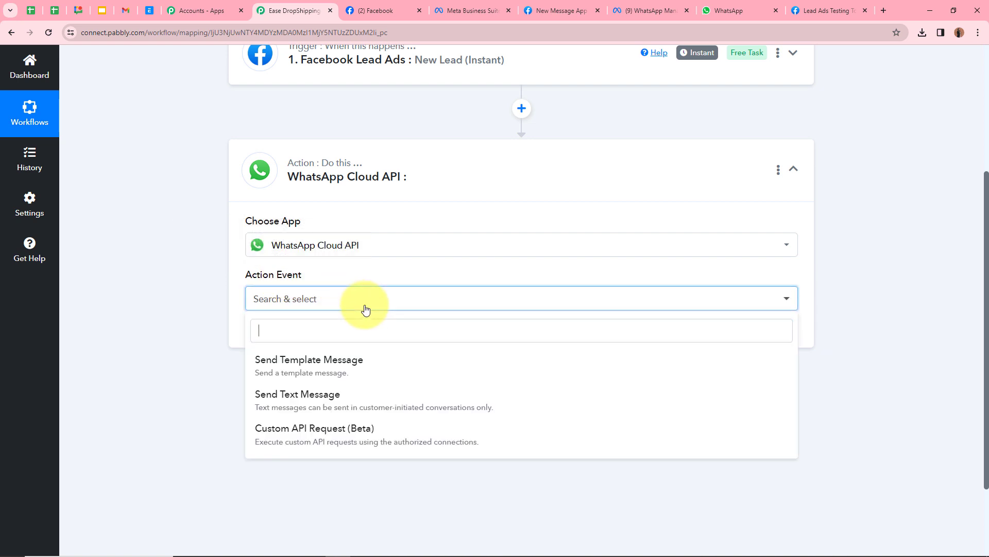
left_click(361, 363)
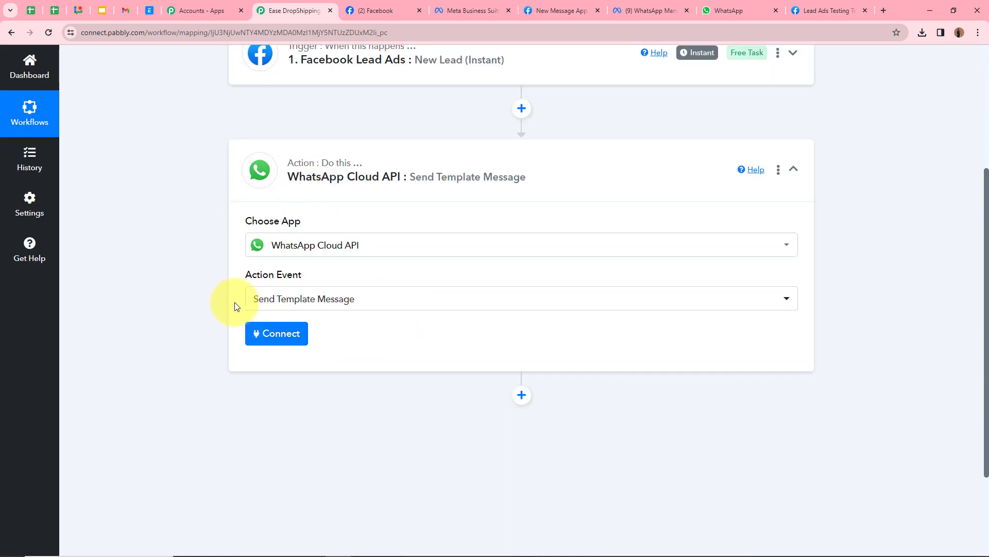
left_click(675, 12)
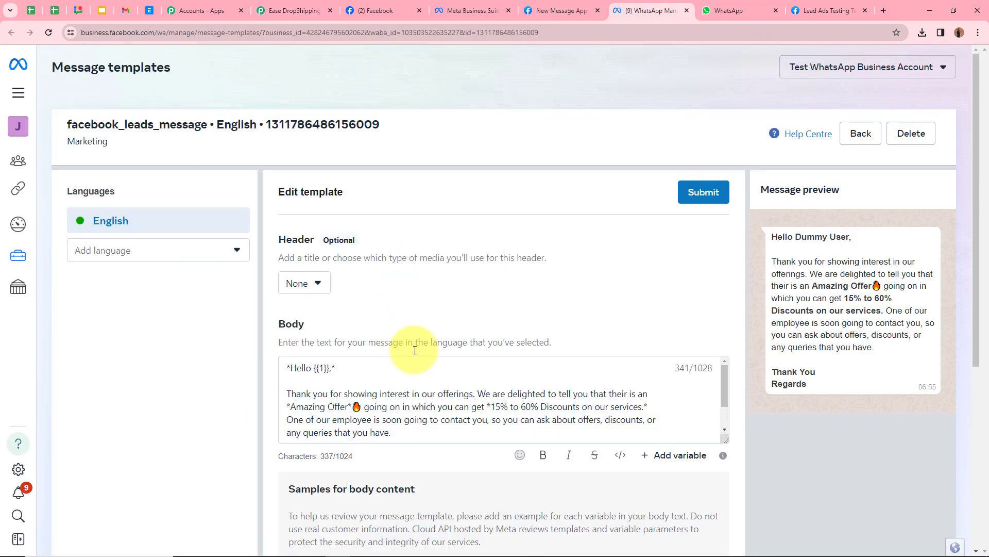
Read the facebook_leads_message template wording, then scroll back to Pabbly's WhatsApp action step
scroll(464, 309, "down", 2)
scroll(426, 304, "down", 2)
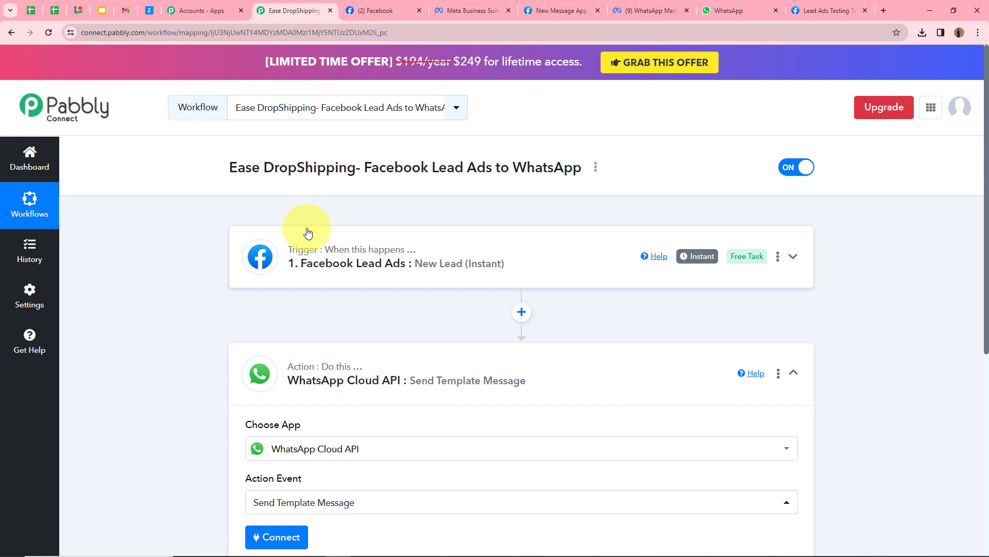
left_click(652, 5)
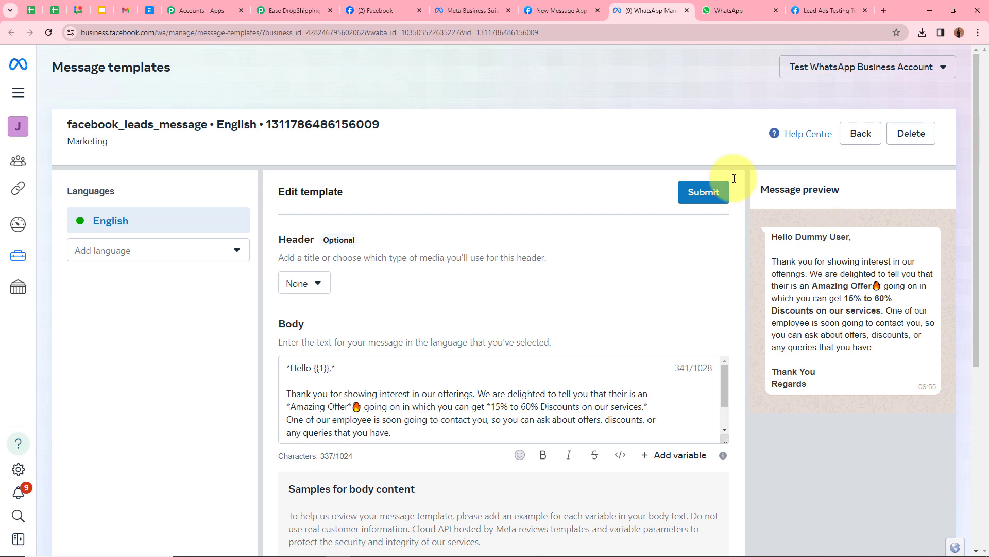
left_click(295, 10)
scroll(235, 275, "down", 2)
scroll(235, 276, "down", 2)
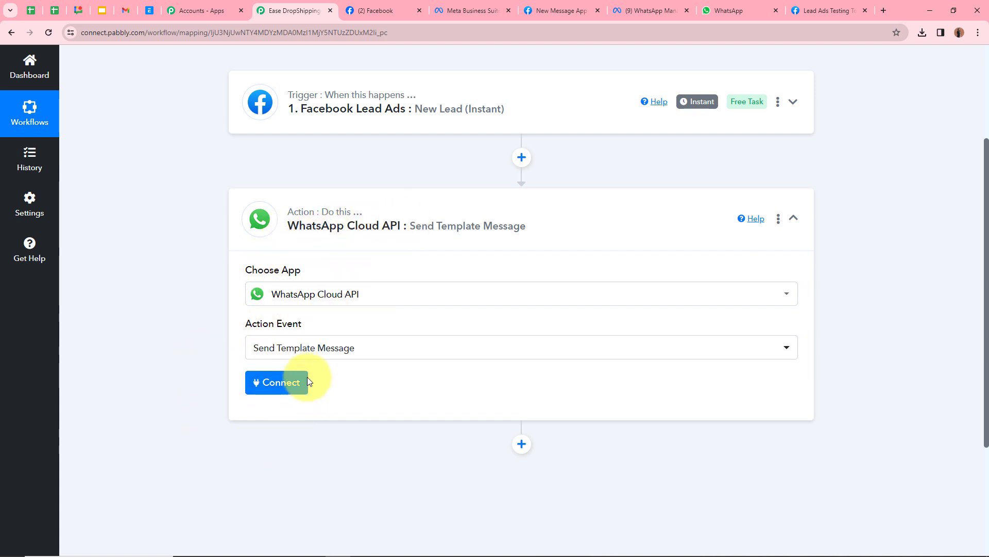
Add a new WhatsApp Cloud API connection and open the Learn more help on getting the token
left_click(274, 389)
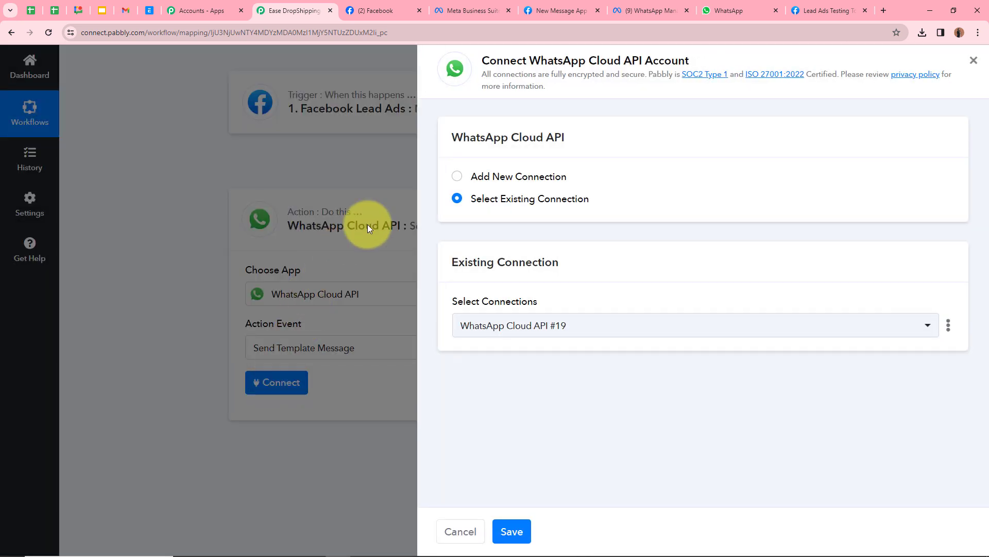
left_click(456, 178)
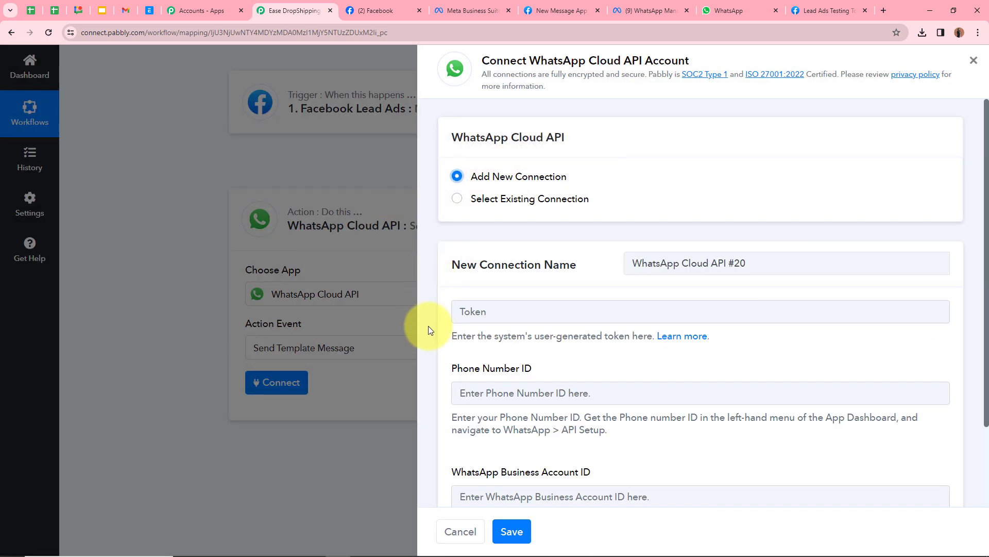
scroll(431, 327, "down", 2)
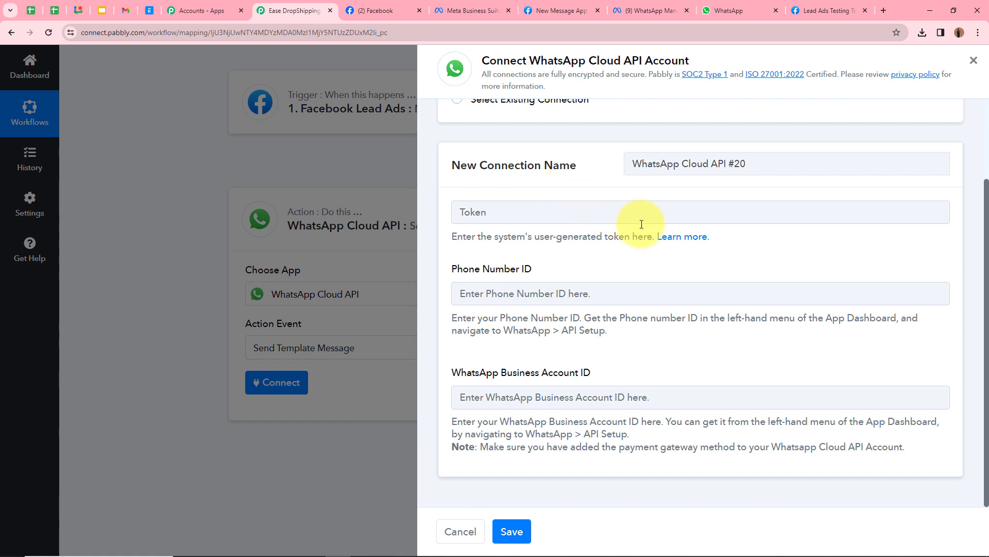
left_click(681, 237)
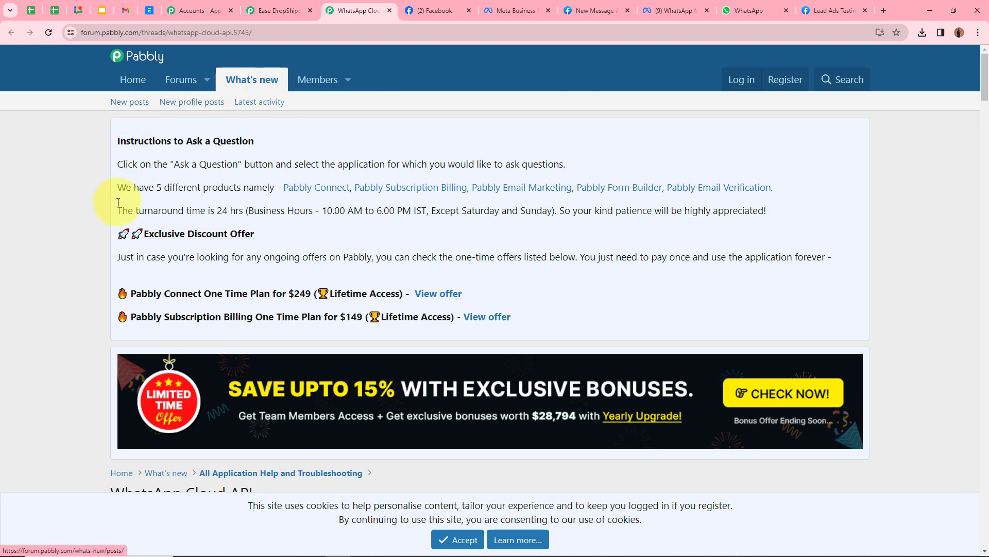
Skim the forum thread's WhatsApp Cloud API setup videos, then close the forum tab
scroll(107, 282, "down", 4)
scroll(107, 284, "down", 2)
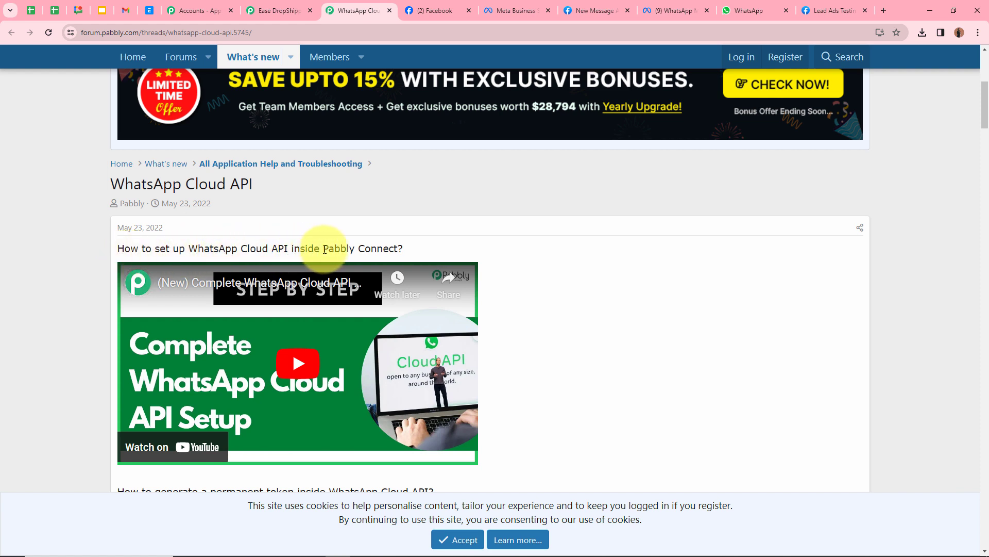
scroll(409, 261, "down", 1)
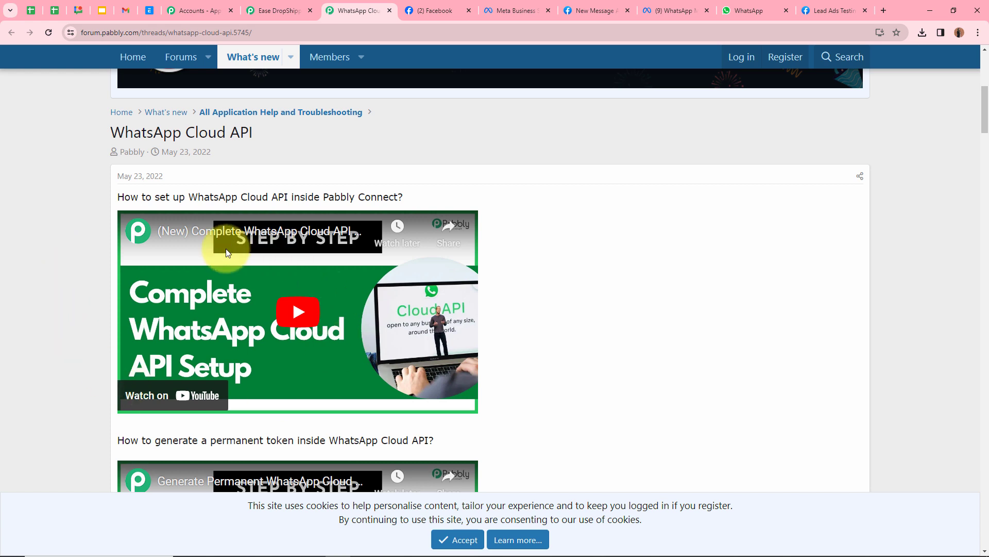
left_click(389, 11)
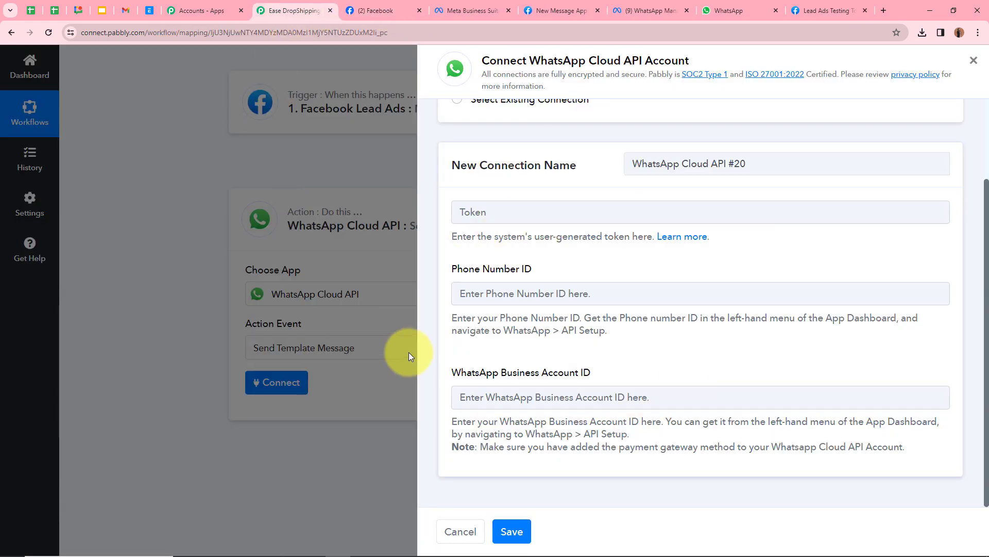
Copy the temporary access token from Meta's API Setup page into the connection's Token field
left_click(550, 7)
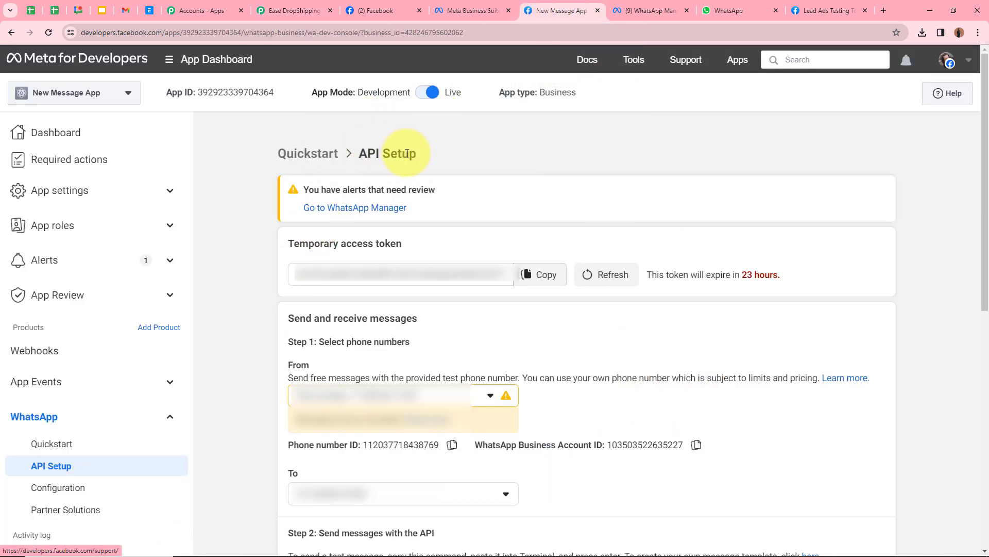
left_click(289, 10)
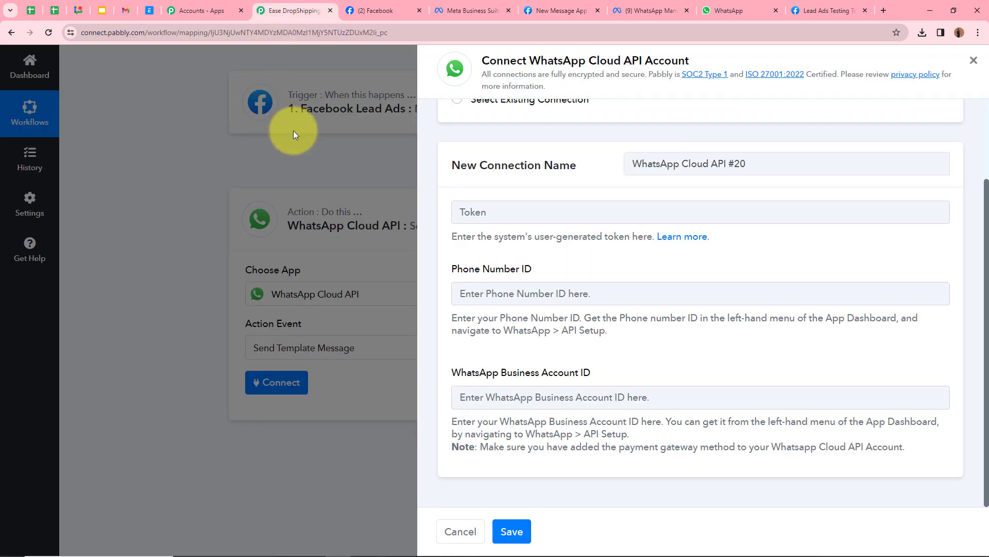
left_click(562, 10)
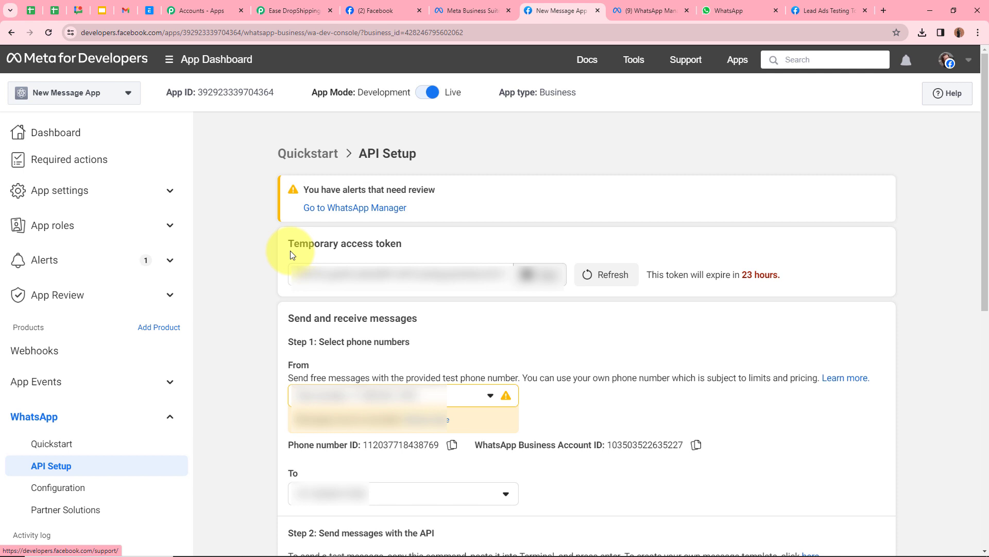
left_click(539, 276)
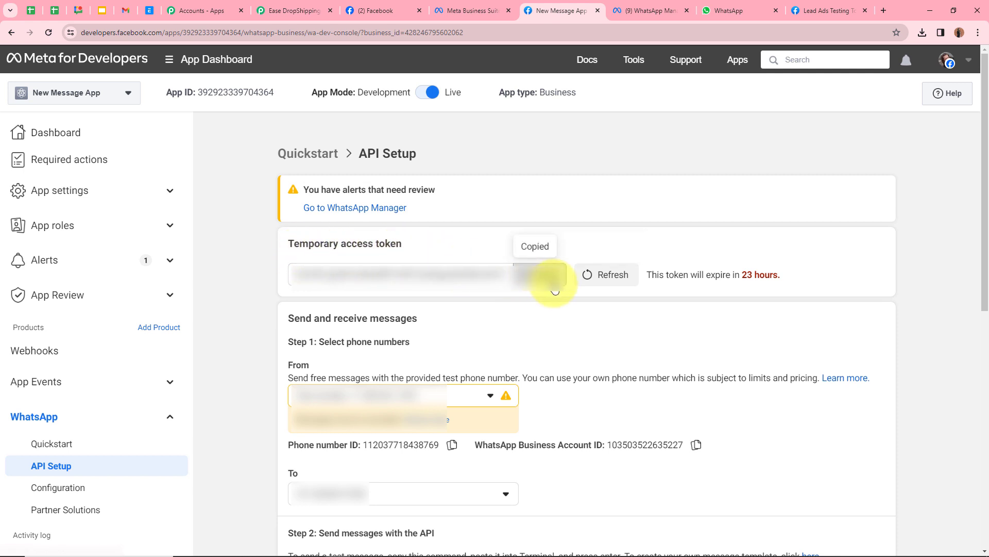
left_click(267, 5)
left_click(558, 212)
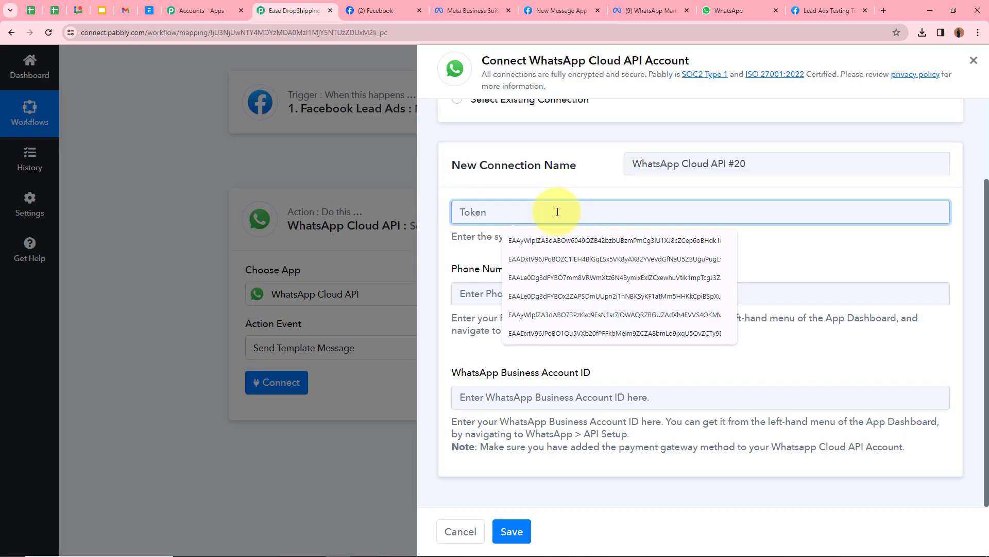
key("ctrl+v")
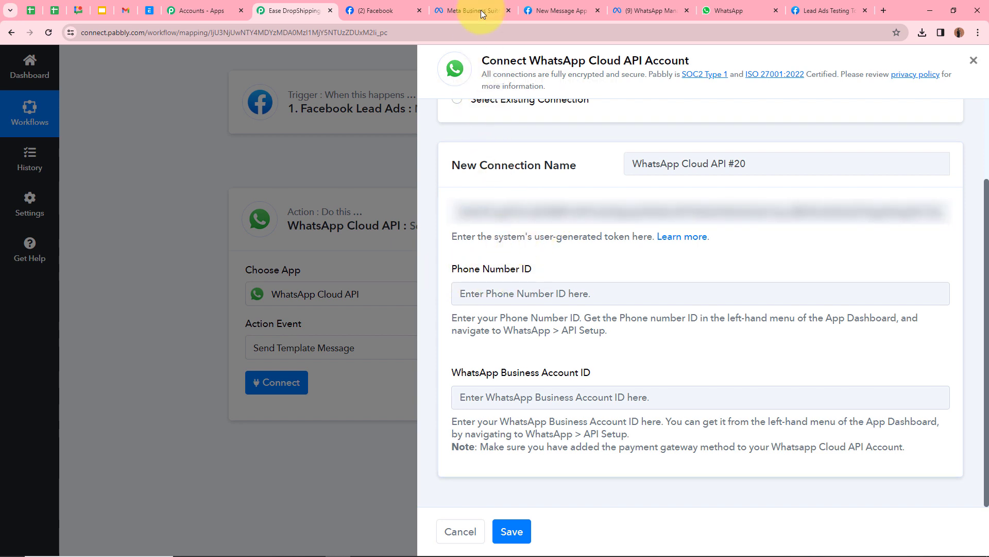
Copy the Phone Number ID from Meta into the Phone Number ID field
left_click(576, 9)
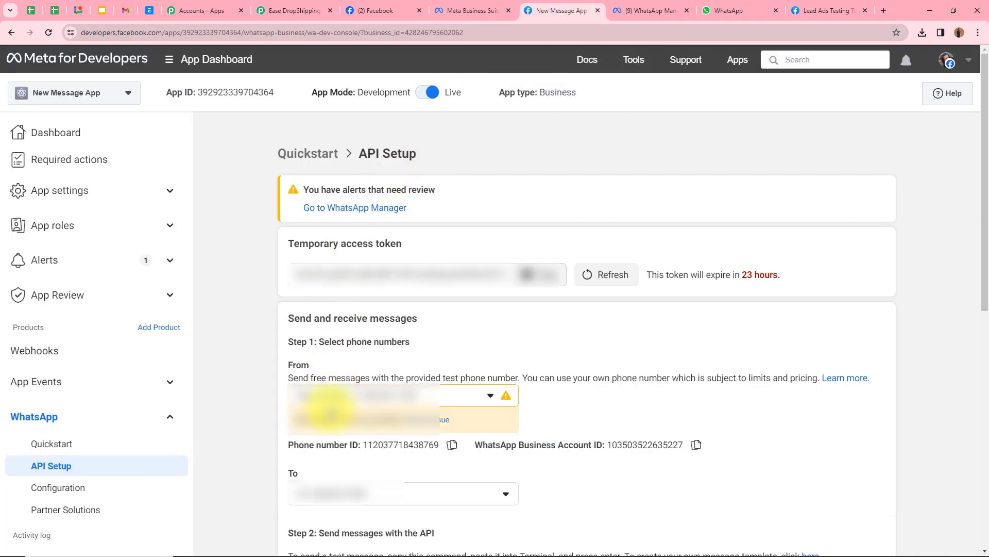
scroll(332, 431, "down", 2)
left_click(453, 342)
left_click(305, 8)
left_click(529, 294)
left_click(515, 397)
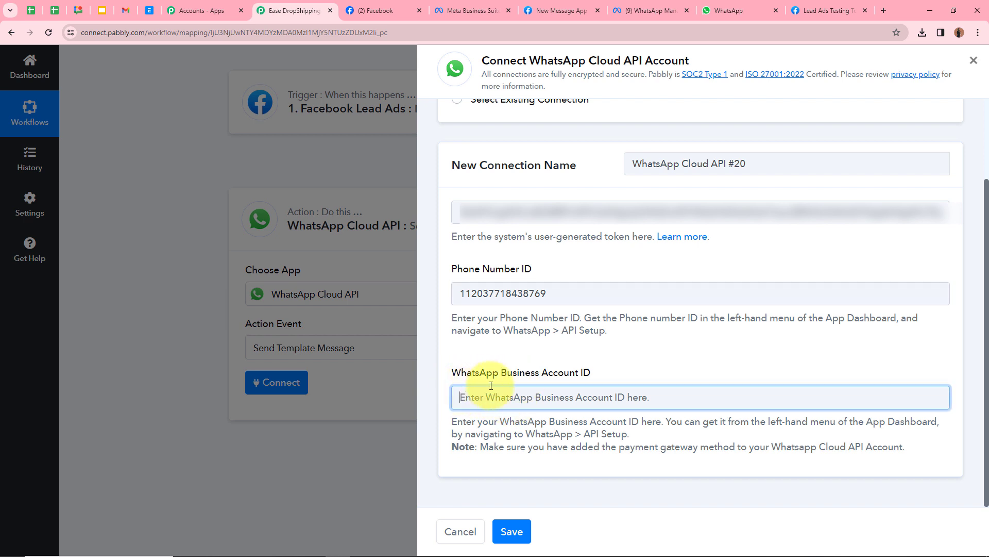
Copy the WhatsApp Business Account ID from Meta into the Business Account ID field
left_click(562, 10)
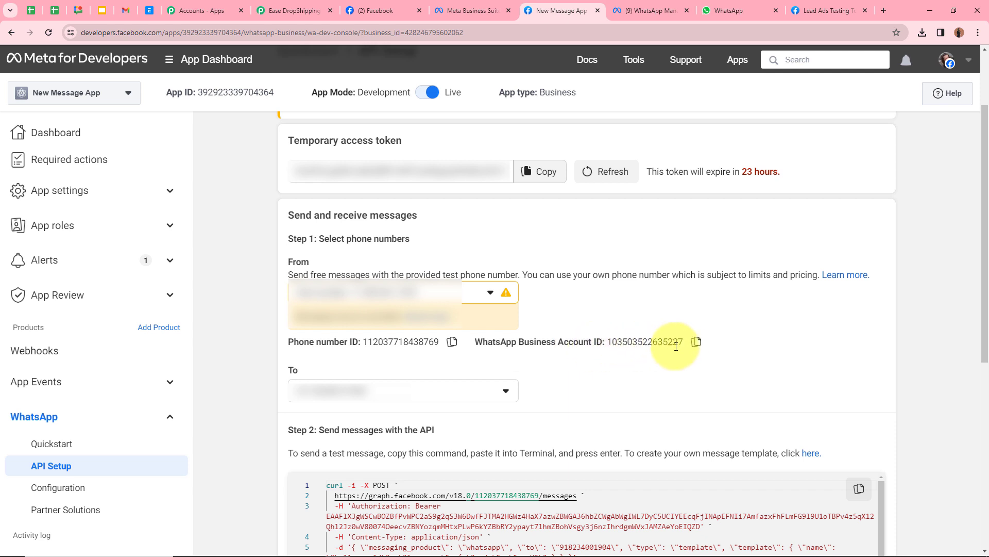
left_click(696, 346)
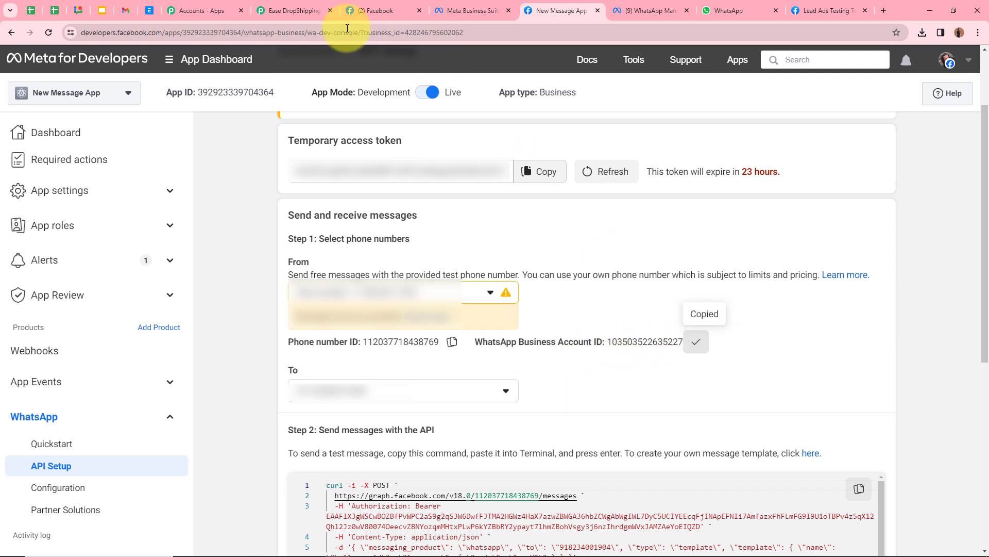
left_click(287, 10)
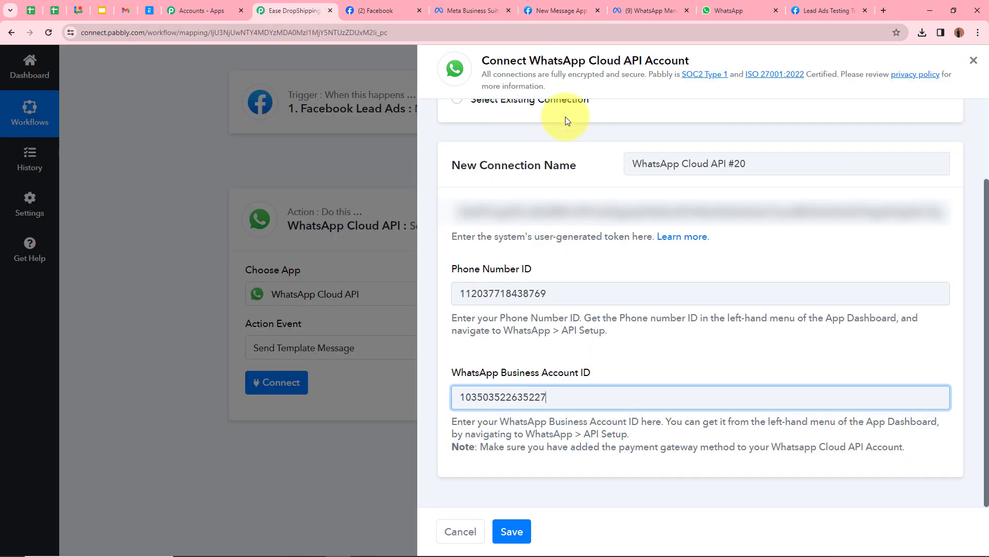
left_click(618, 255)
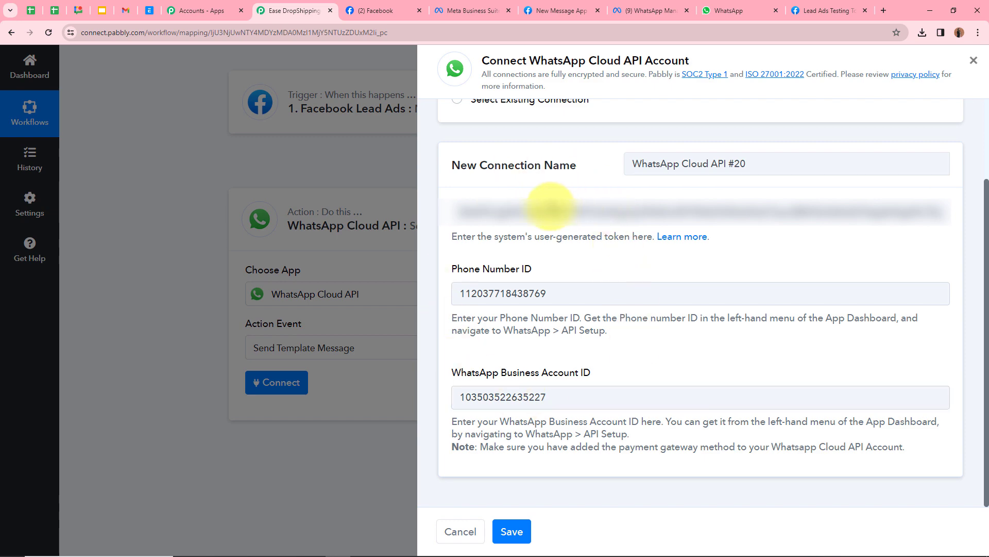
Save the WhatsApp Cloud API #20 connection and pick the facebook_leads_message template
left_click(527, 536)
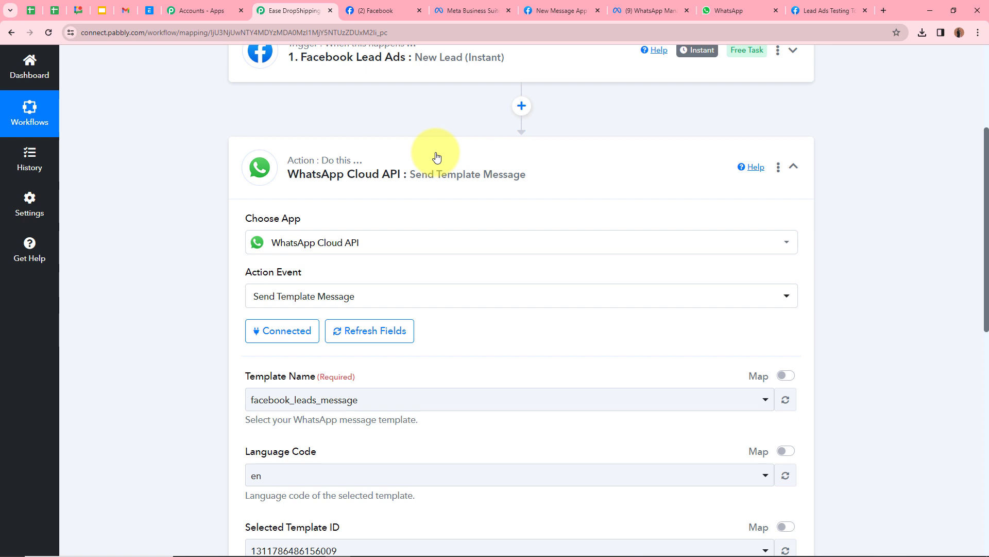
scroll(437, 157, "down", 2)
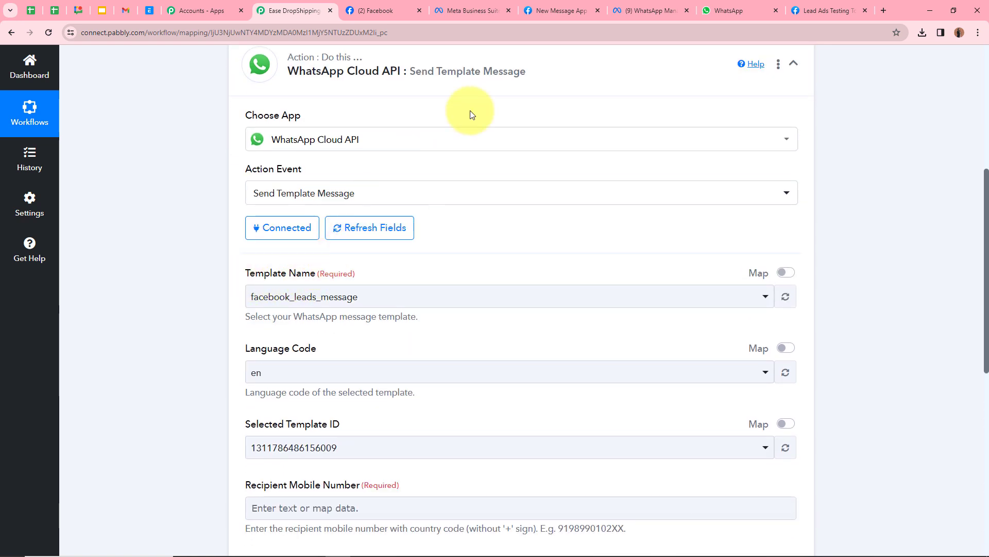
left_click(645, 2)
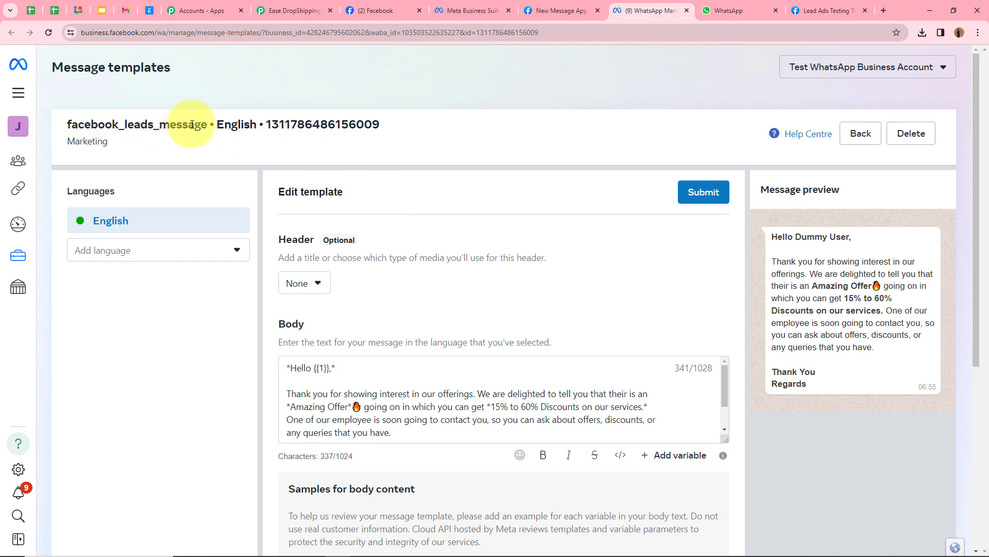
left_click(295, 10)
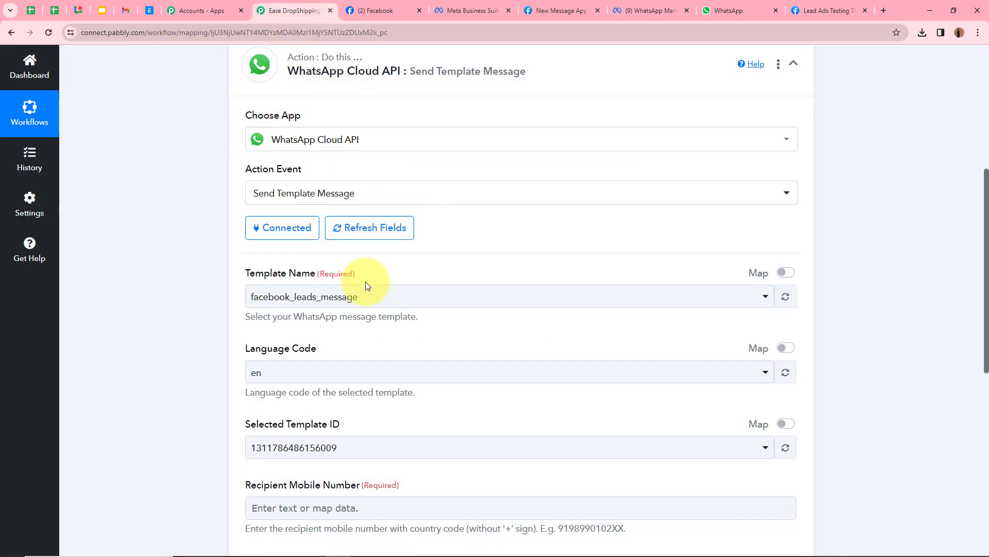
left_click(369, 295)
left_click(369, 363)
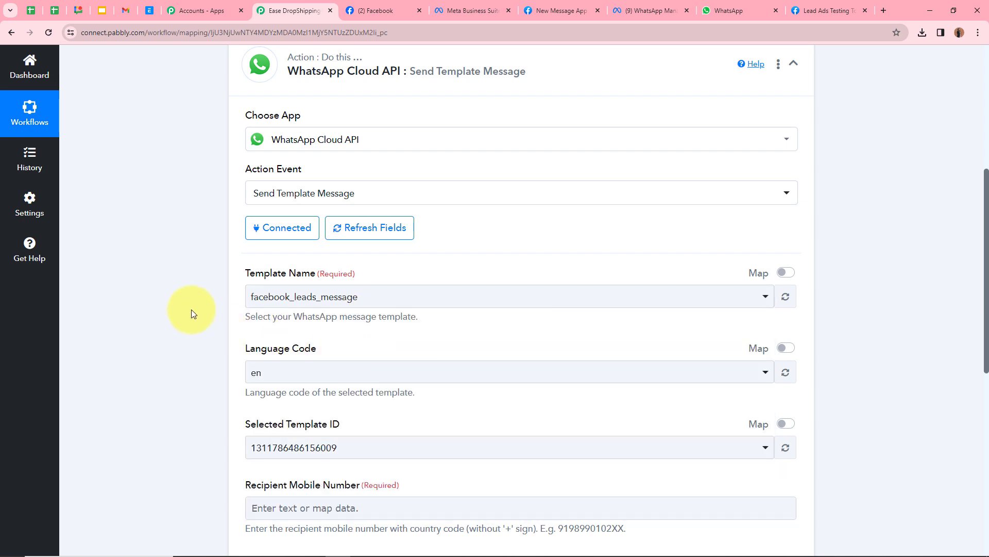
scroll(181, 310, "down", 2)
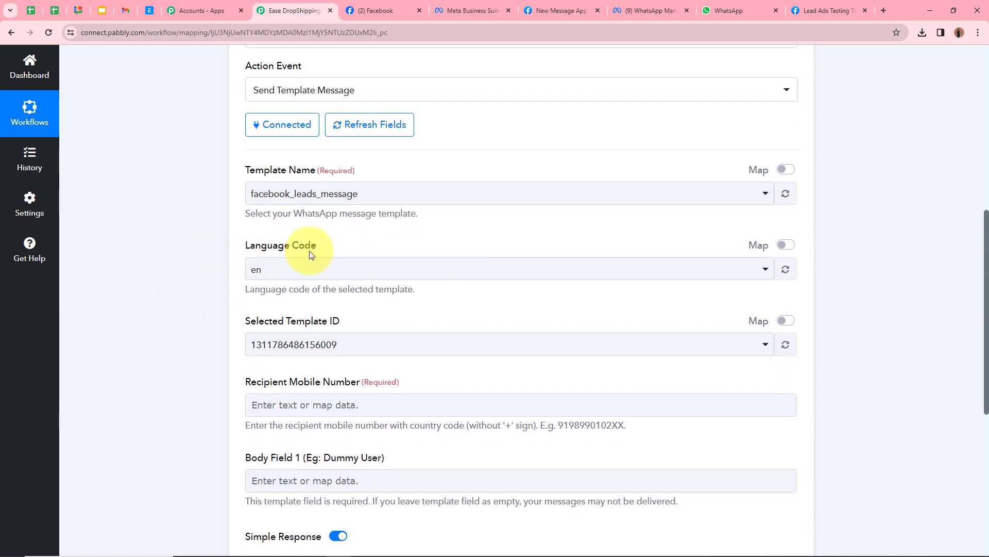
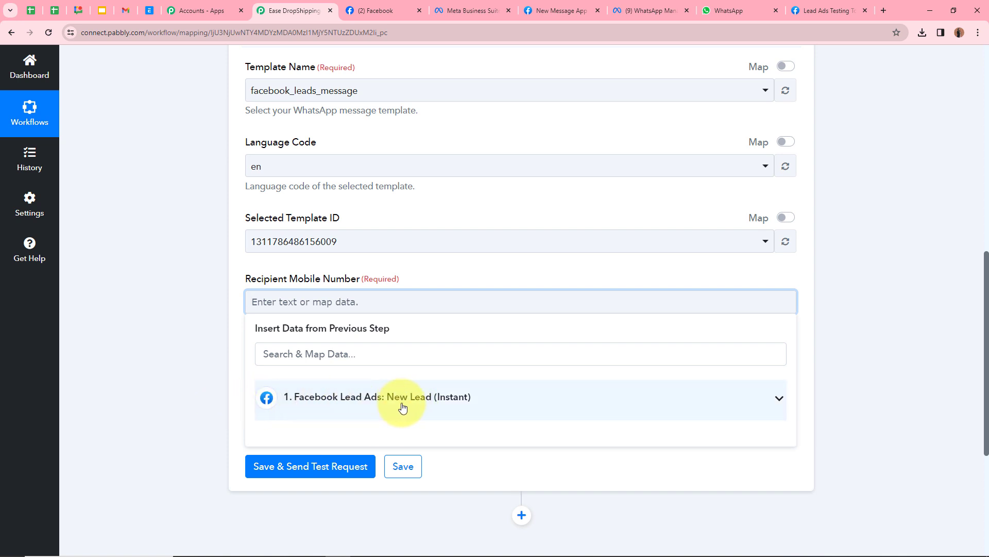
Map Recipient Mobile Number to the Facebook lead's Res4 Phone Number field
left_click(782, 401)
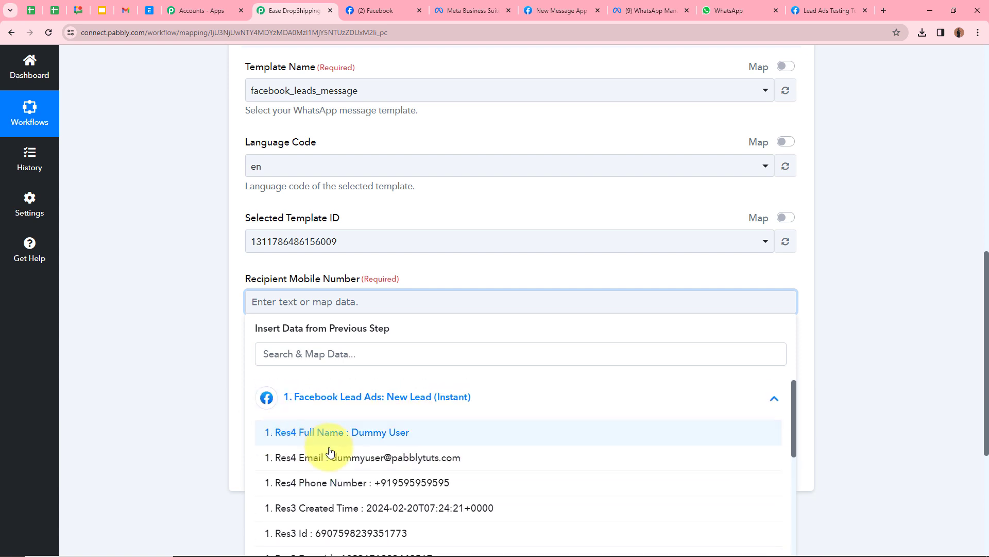
scroll(309, 458, "down", 2)
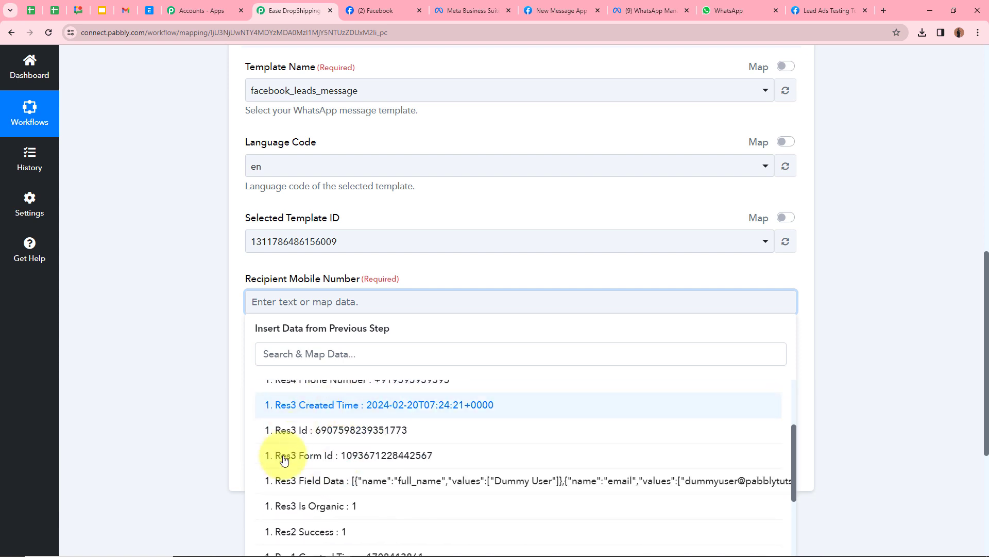
scroll(284, 459, "up", 2)
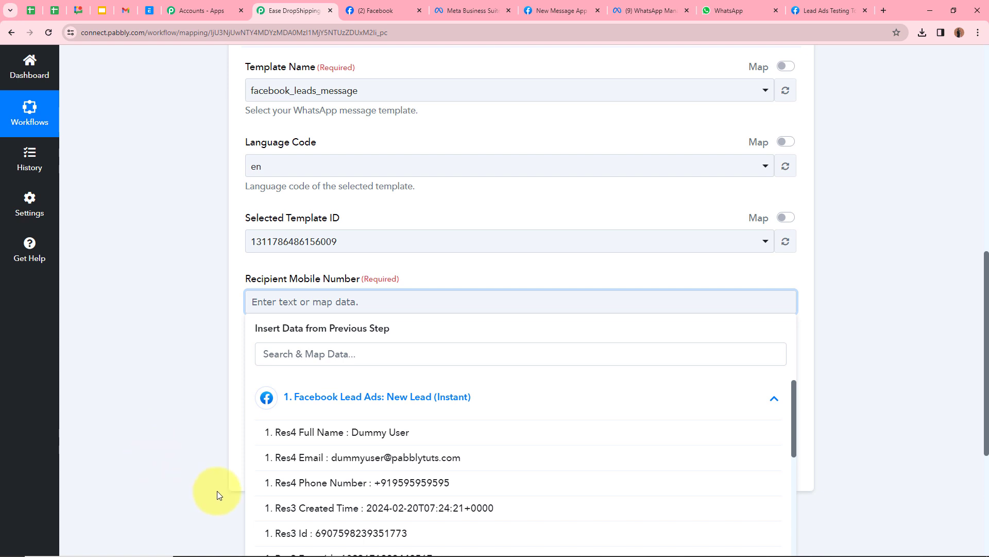
left_click(486, 484)
left_click(203, 354)
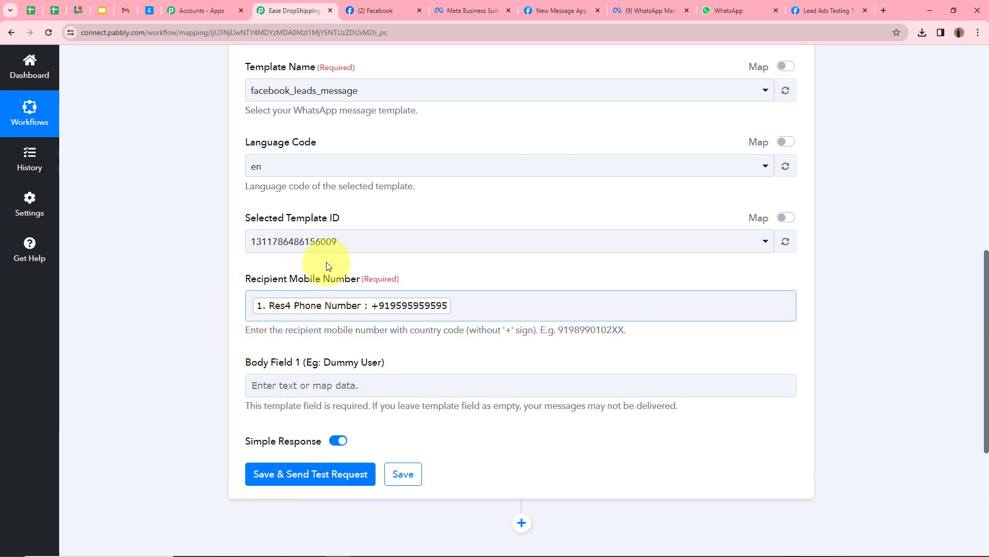
scroll(263, 292, "up", 10)
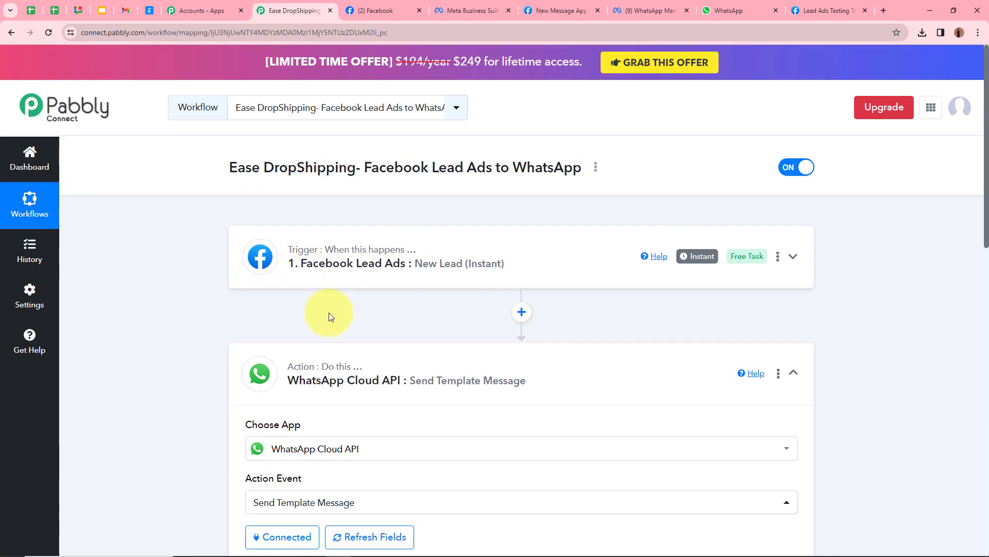
scroll(321, 228, "down", 10)
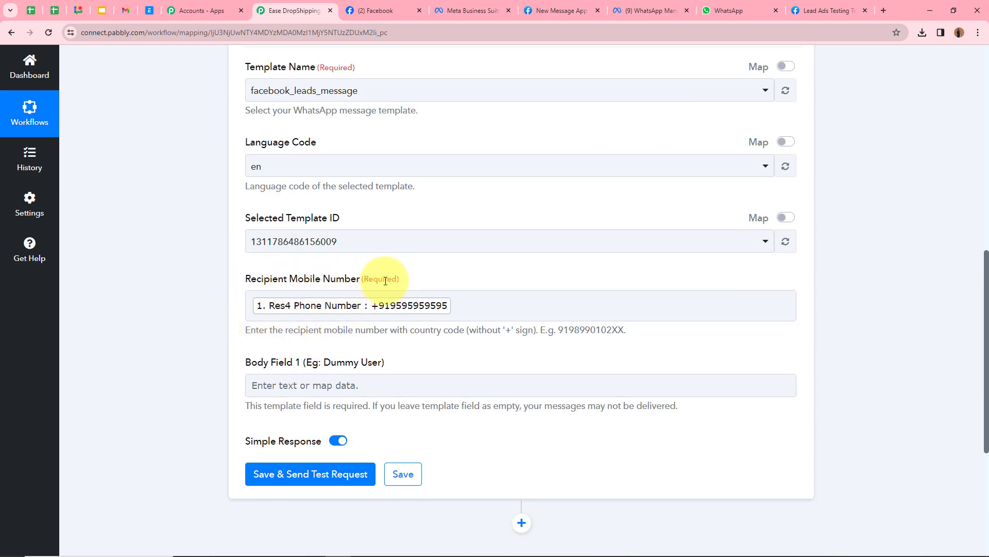
scroll(303, 265, "down", 2)
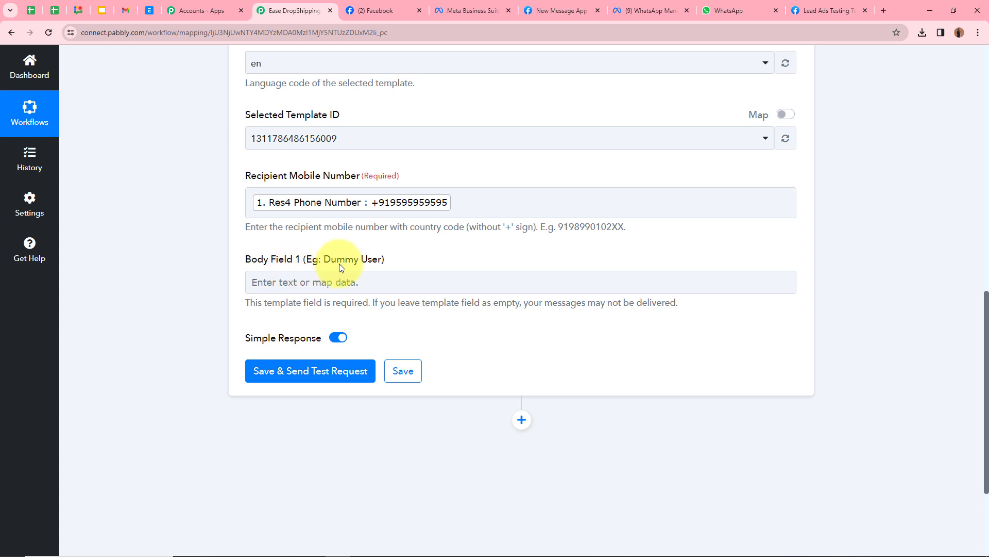
Check the template's {{1}} variable, then map Body Field 1 to the lead's Res4 Full Name
left_click(637, 6)
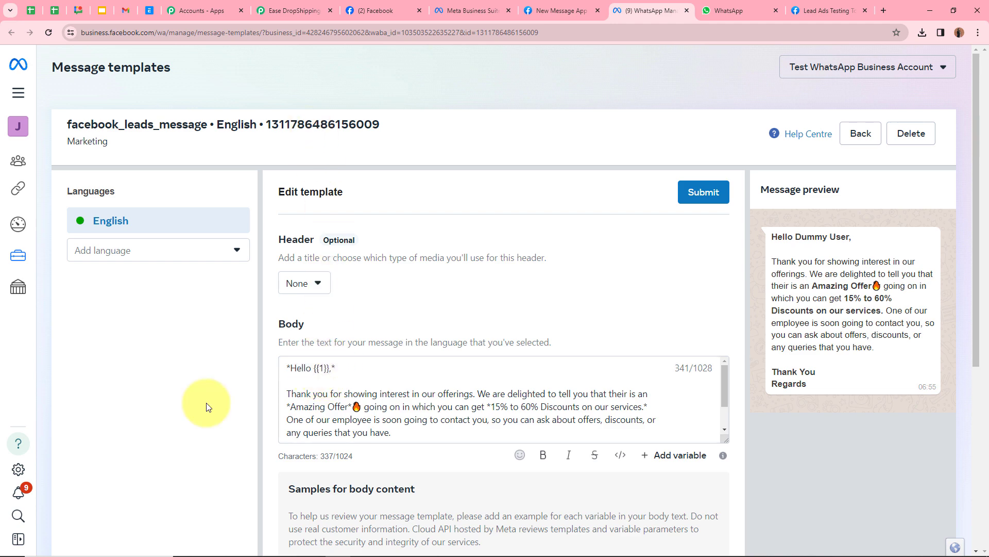
left_click(287, 12)
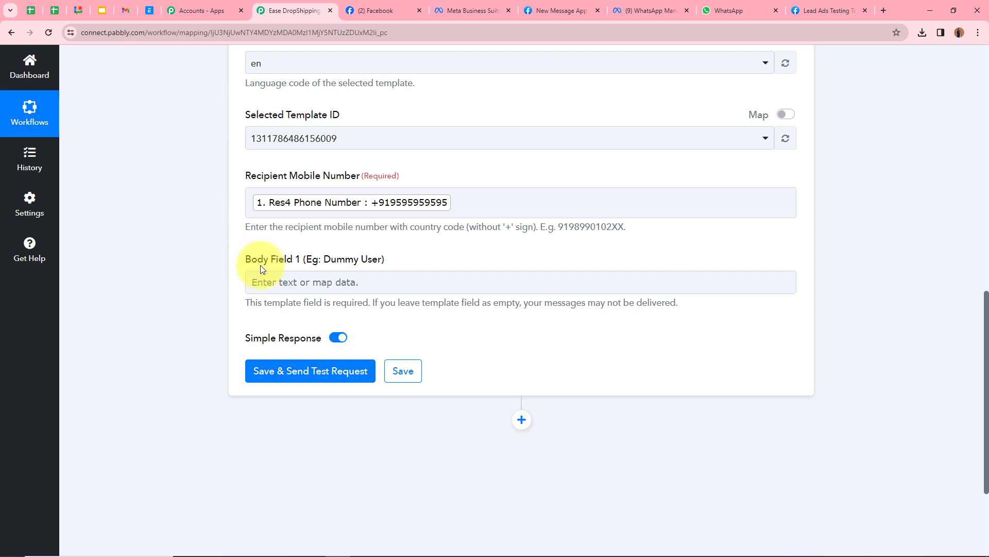
left_click(307, 278)
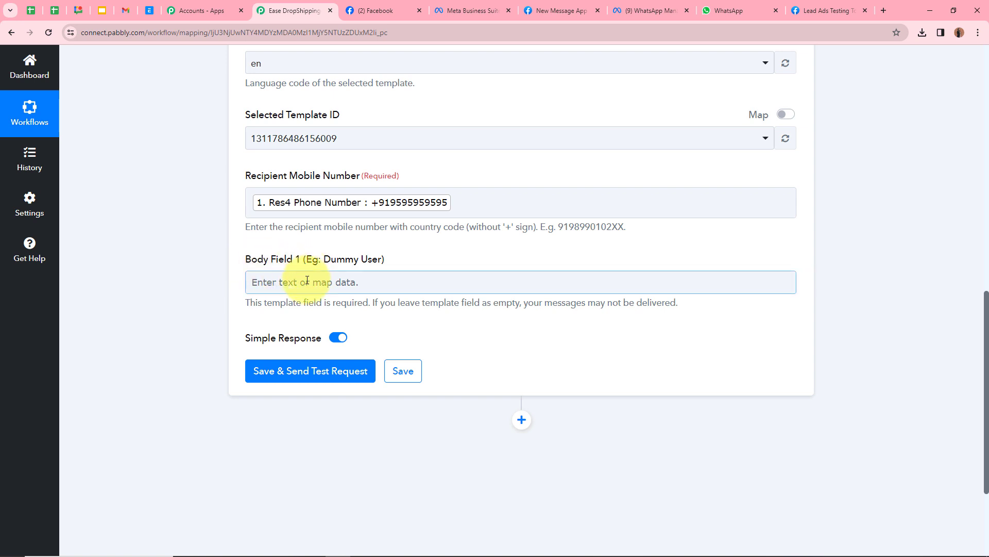
left_click(307, 280)
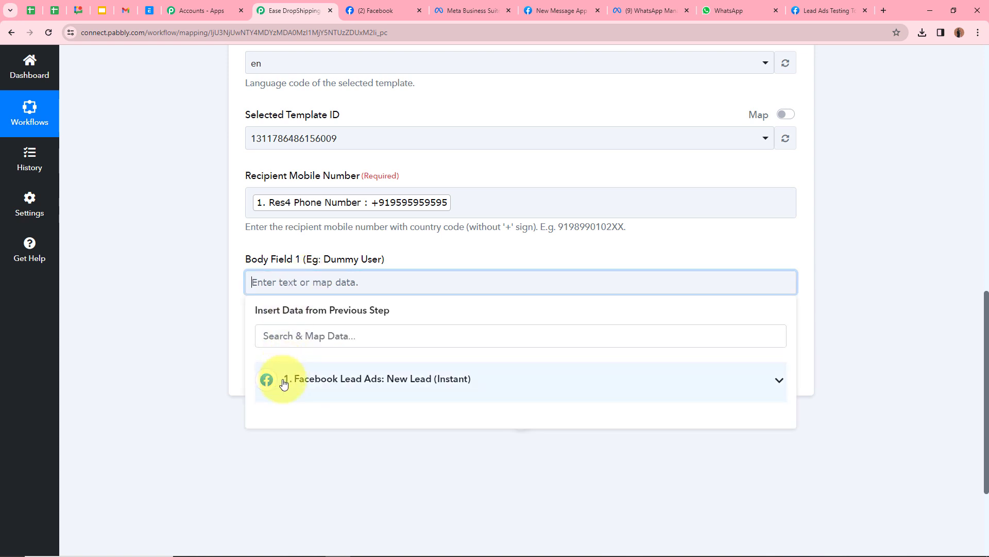
left_click(779, 384)
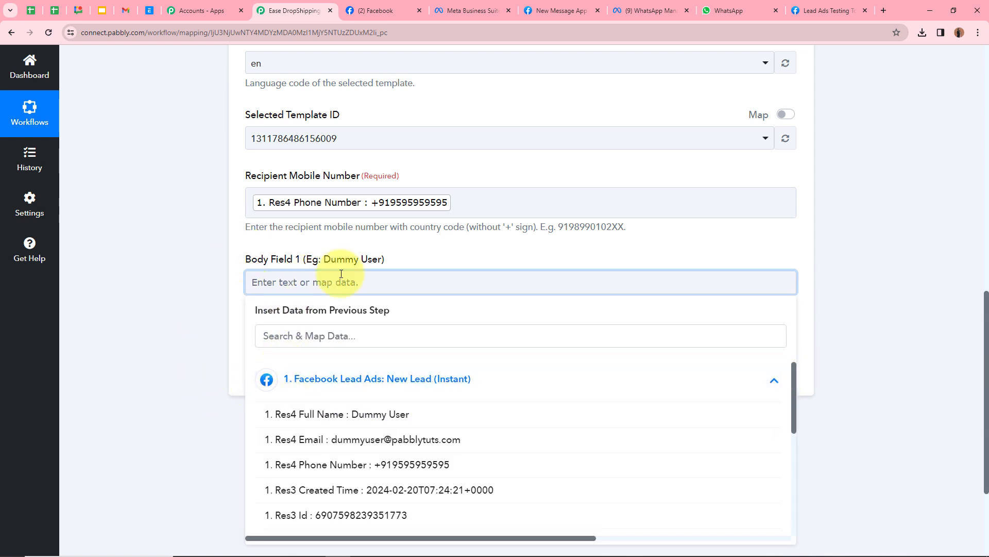
left_click(648, 10)
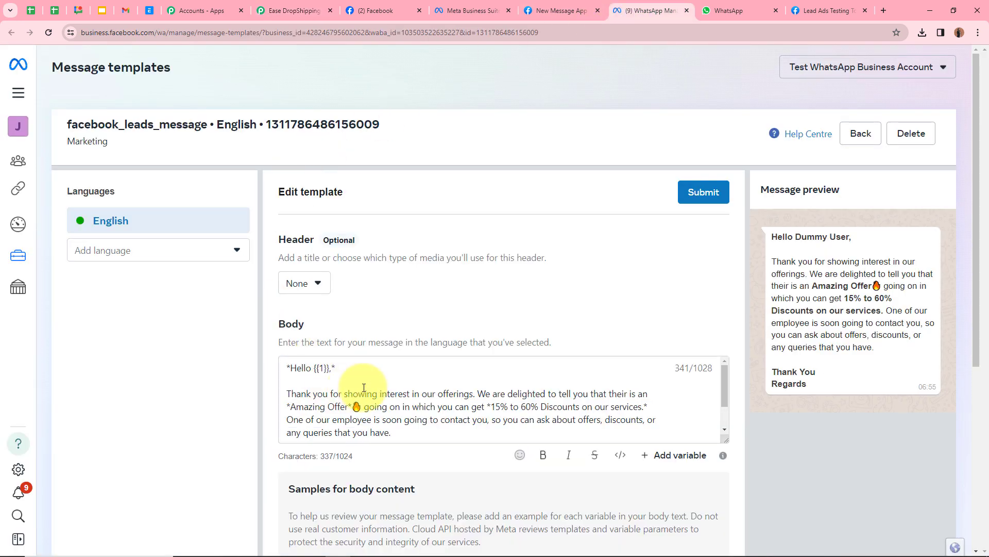
left_click(291, 11)
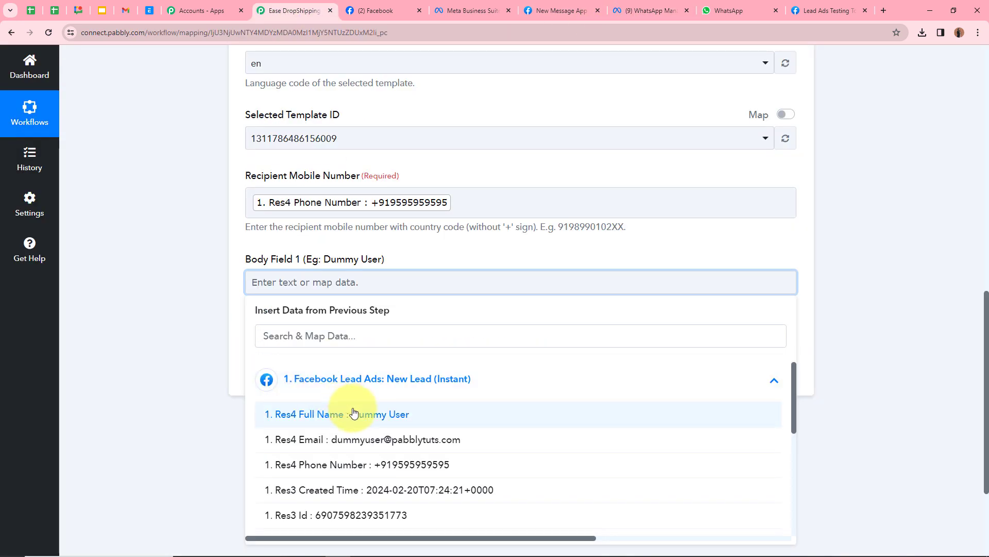
left_click(281, 409)
left_click(203, 274)
scroll(203, 274, "up", 1)
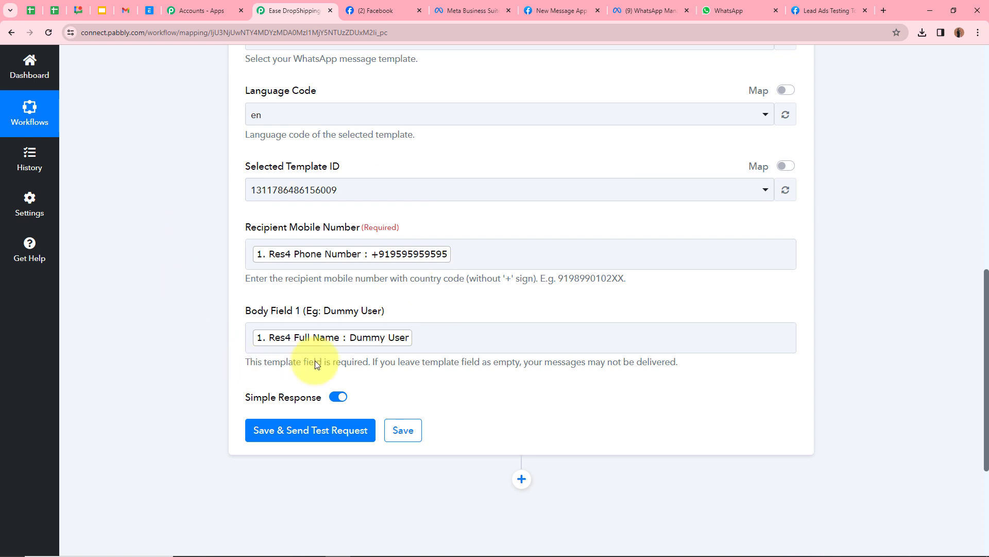
scroll(245, 337, "up", 9)
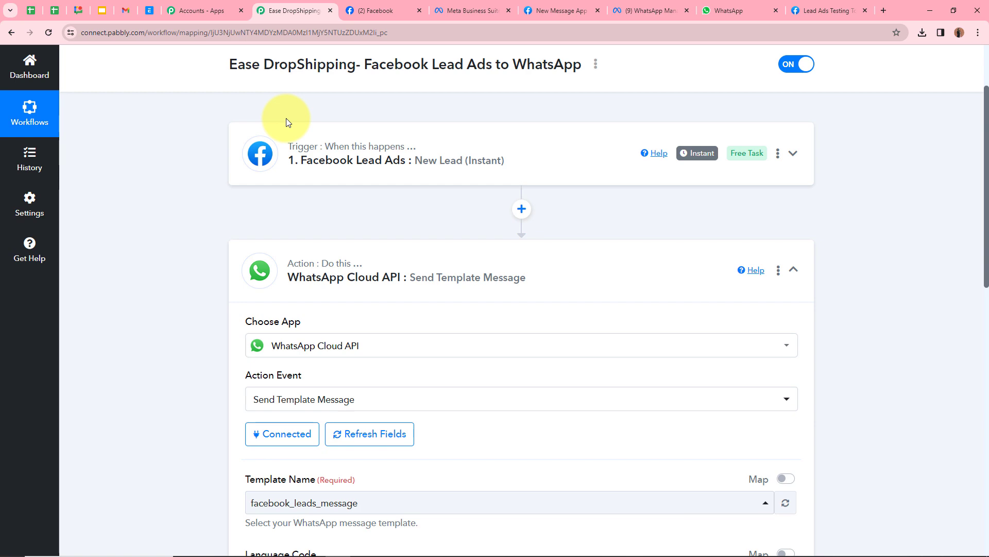
scroll(286, 119, "down", 10)
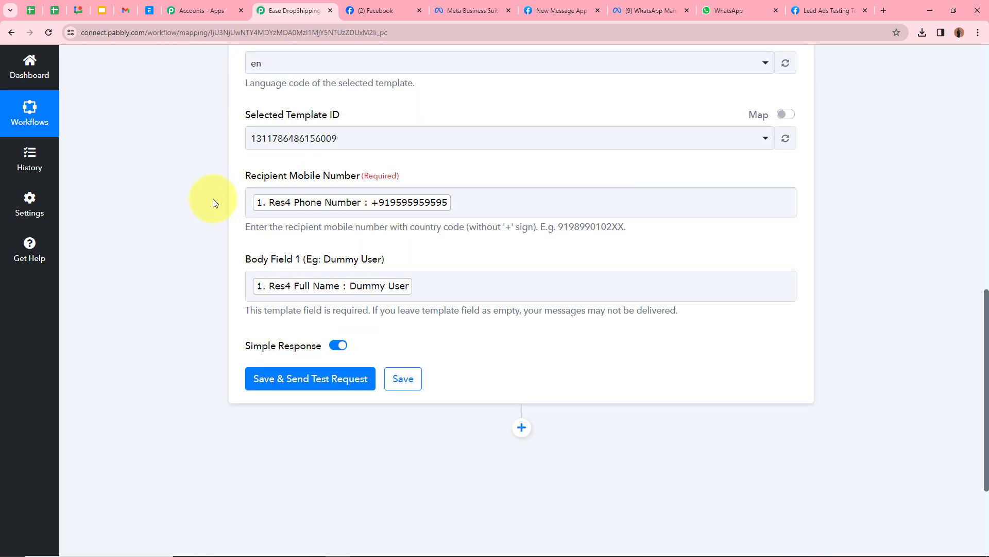
scroll(213, 199, "down", 3)
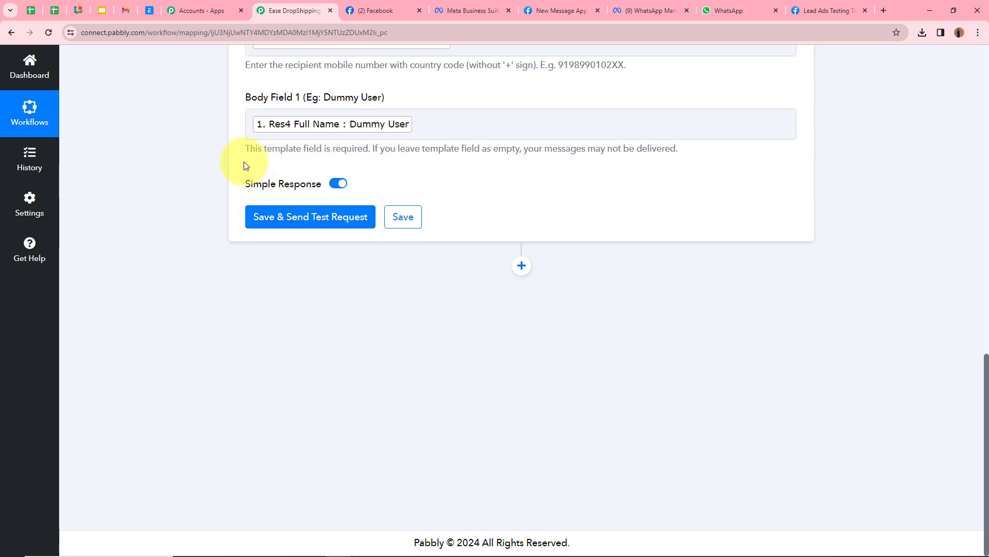
scroll(243, 162, "up", 1)
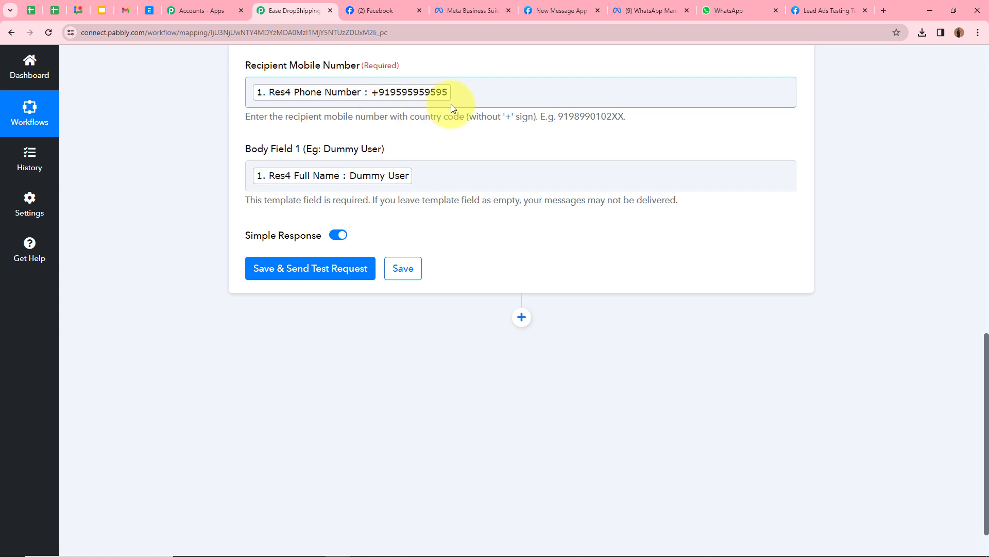
scroll(451, 108, "down", 1)
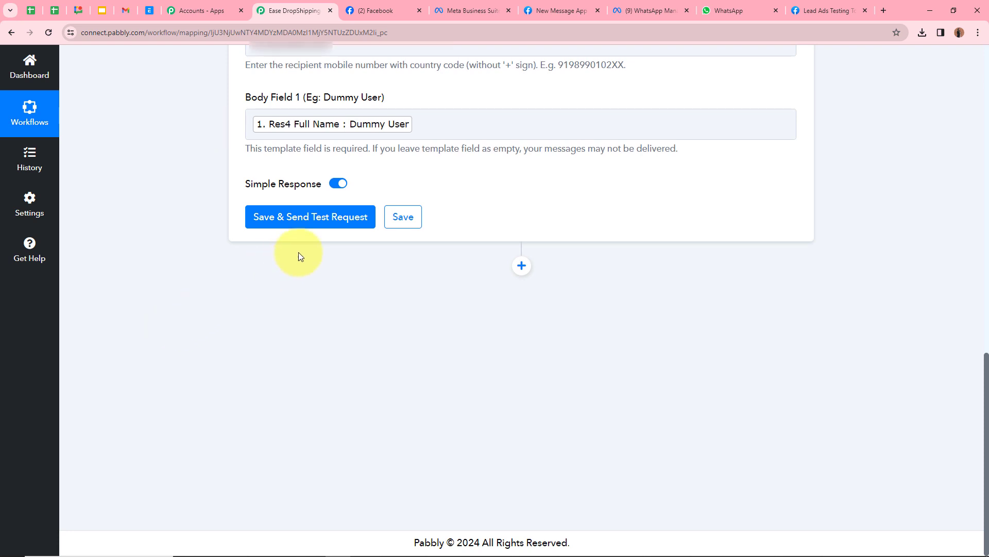
Save the WhatsApp step with Save & Send Test Request to send a test template message
left_click(327, 222)
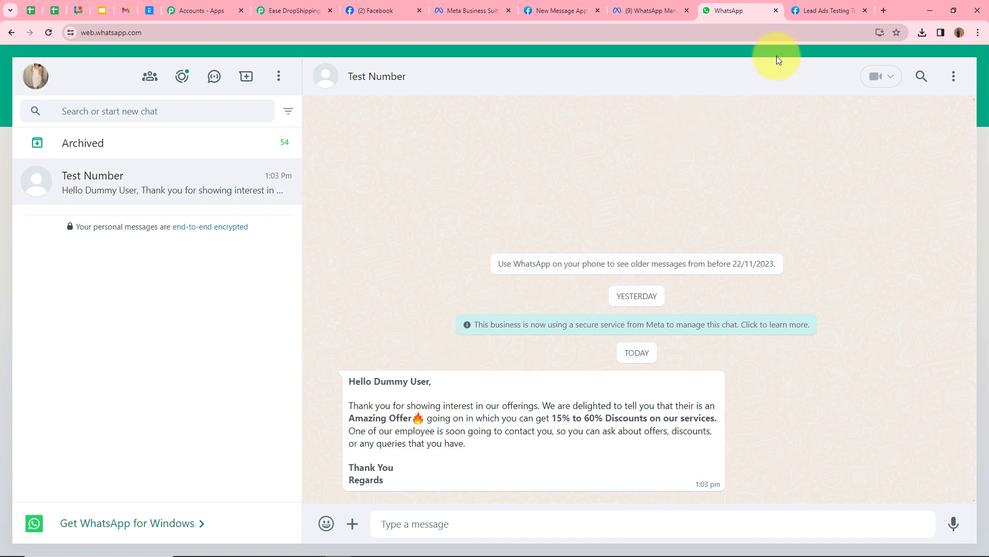
Switch to the Lead Ads Testing Tool browser tab
left_click(811, 6)
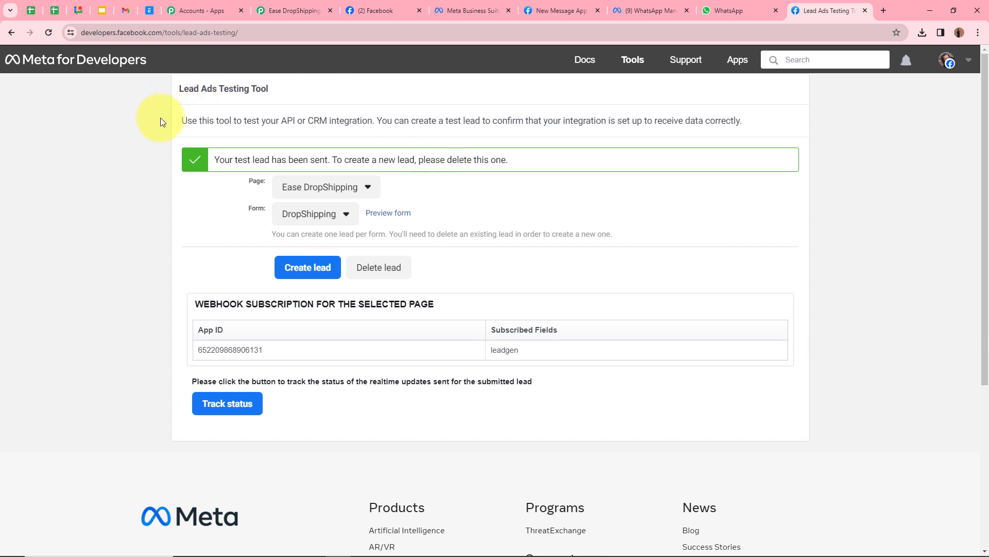
Delete the old test lead, reload, and select the Ease DropShipping page and DropShipping form
left_click(378, 268)
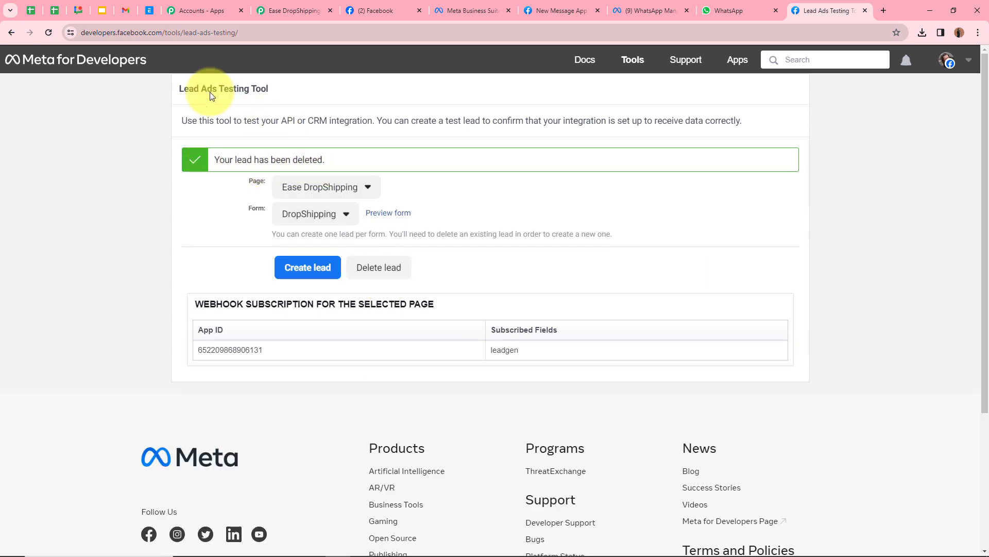
left_click(49, 34)
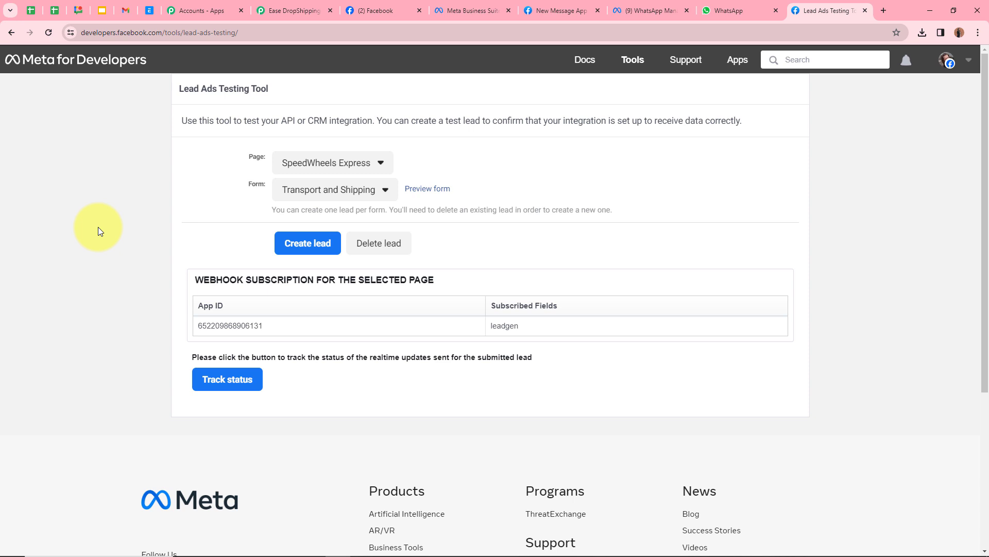
left_click(342, 161)
left_click(335, 464)
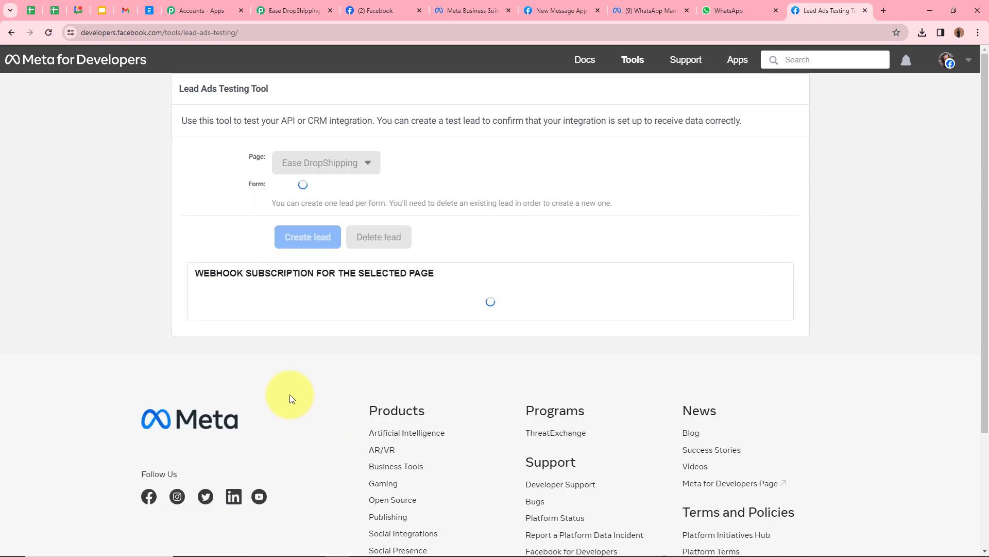
left_click(308, 190)
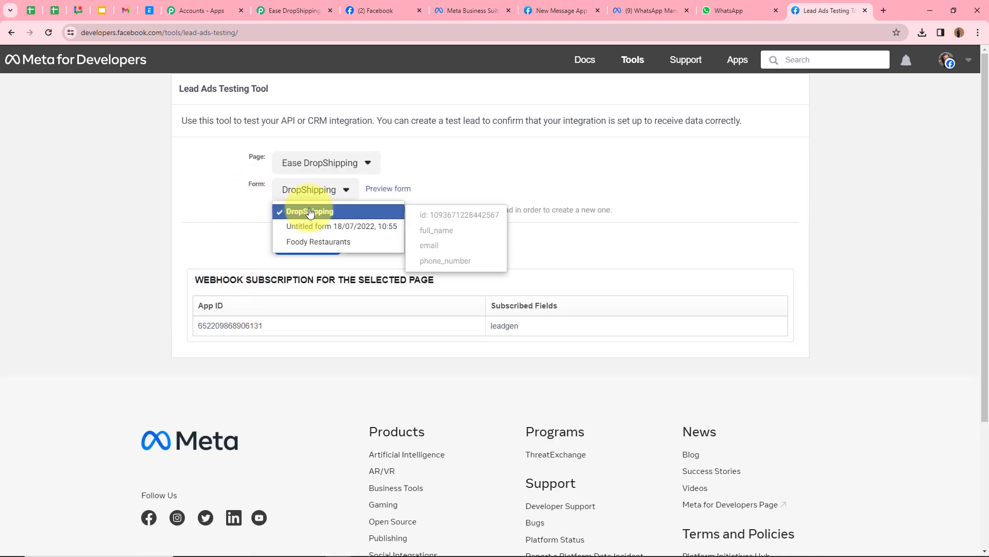
left_click(320, 210)
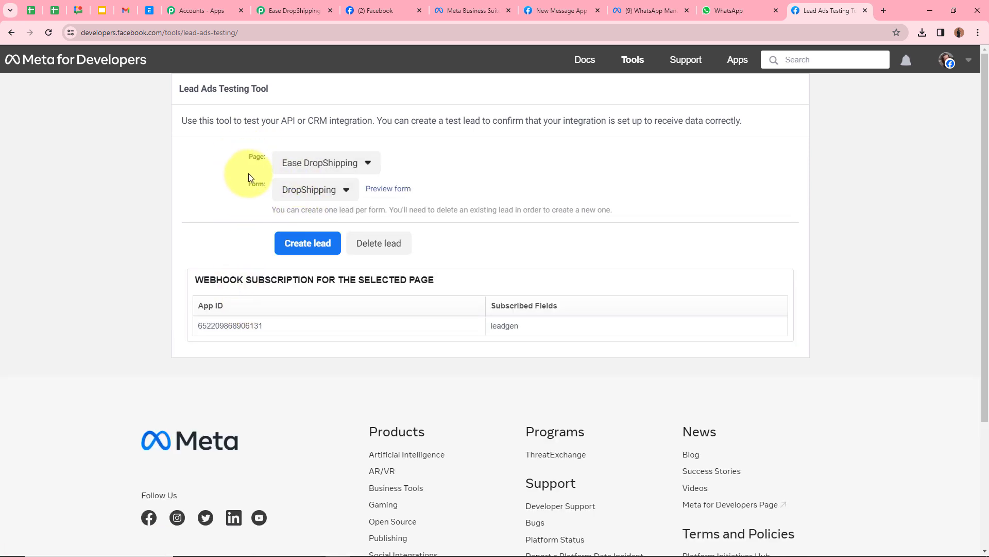
Create and submit a test lead with a demo full name, email and phone number
left_click(397, 191)
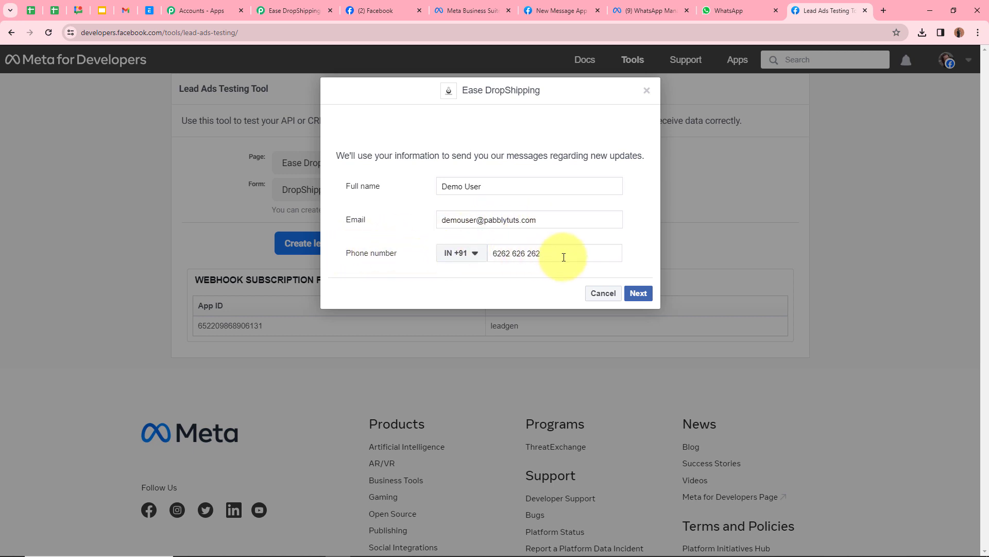
left_click(639, 292)
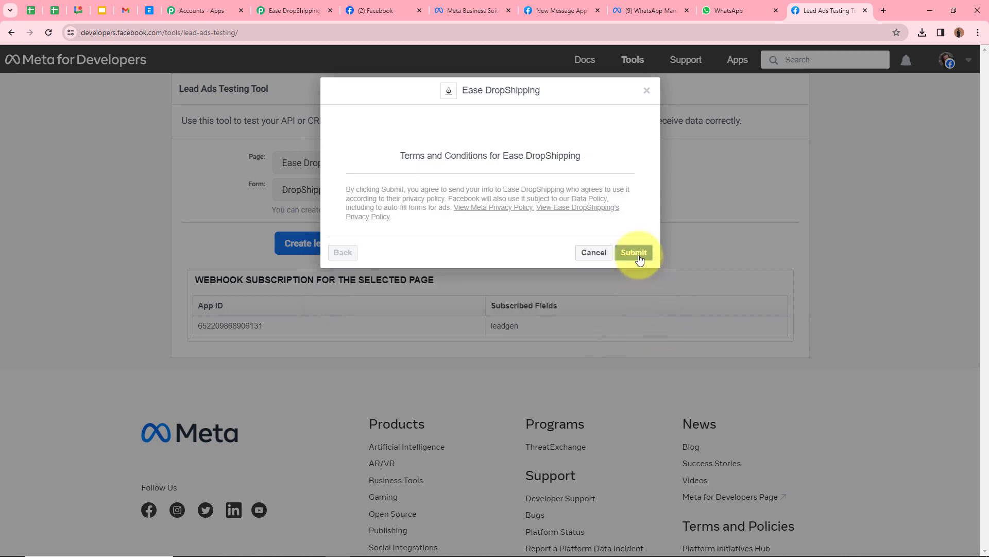
left_click(637, 254)
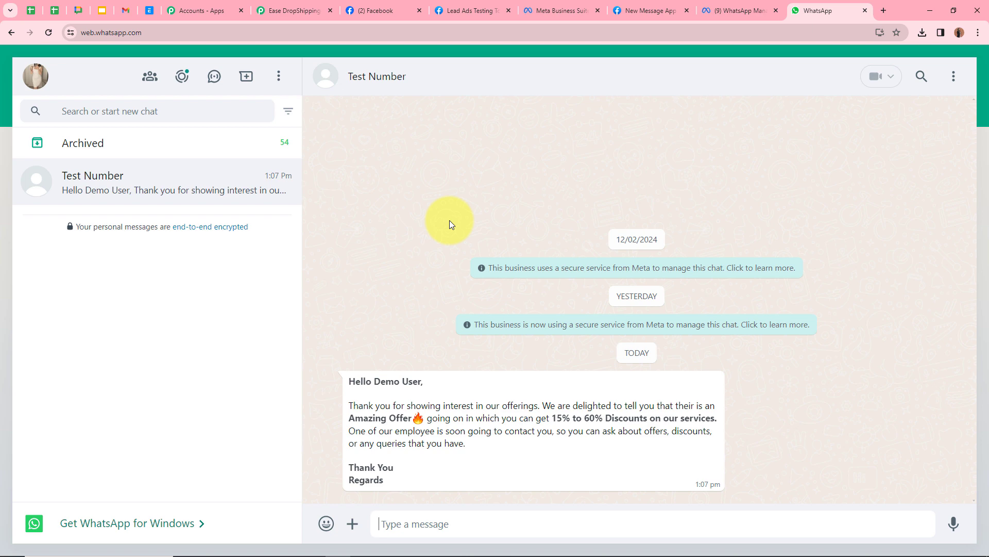
Return to the Pabbly 'Ease DropShipping' workflow tab
left_click(303, 14)
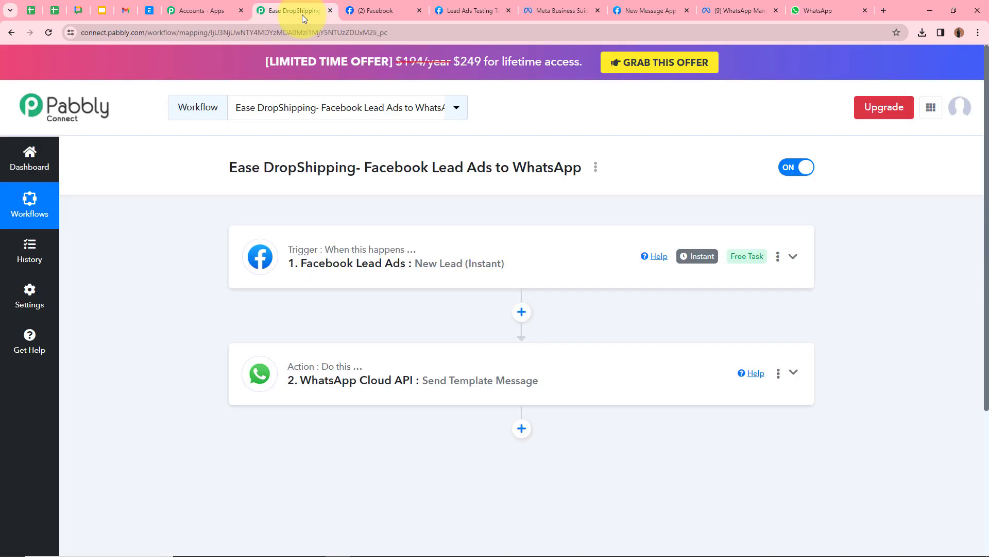